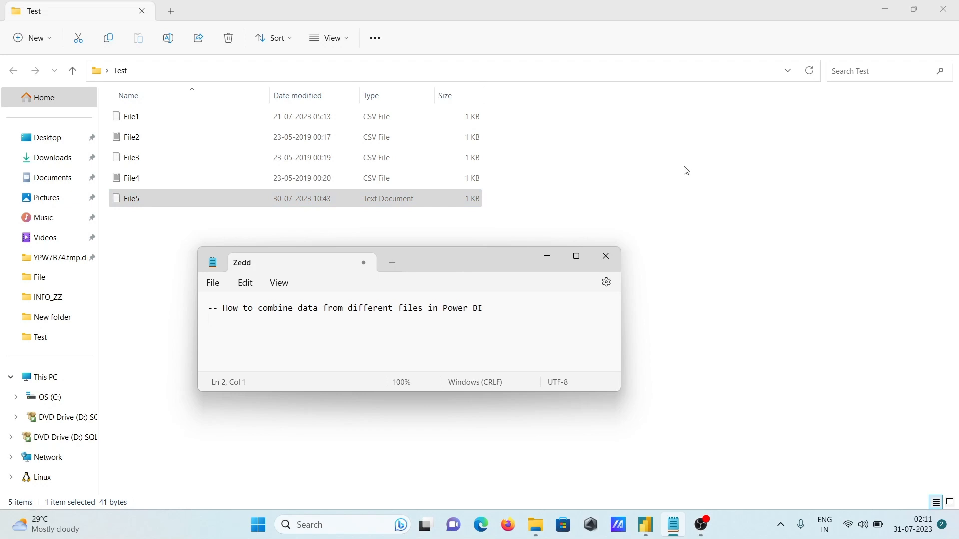
- Minimize the Notepad note and the Test folder window, and switch to Power BI Desktop
click(546, 257)
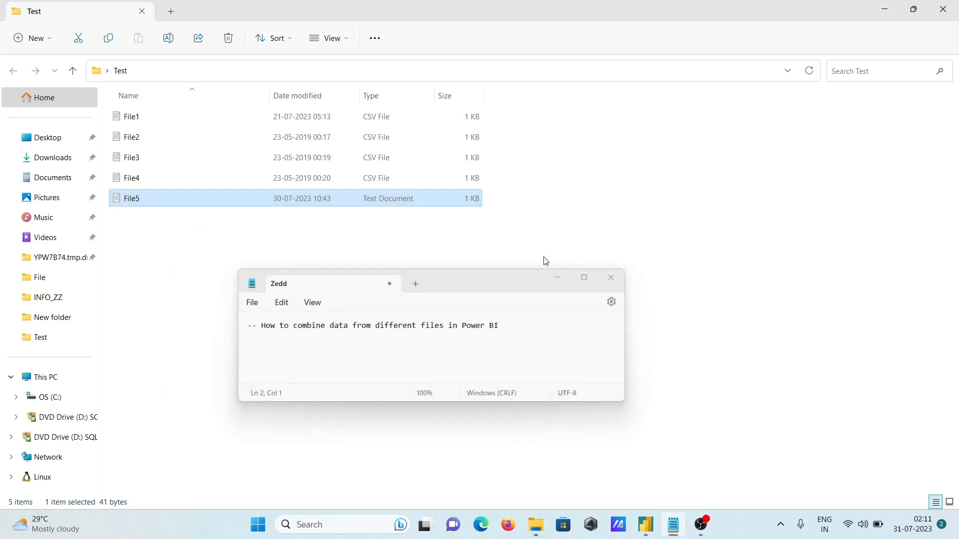
click(884, 6)
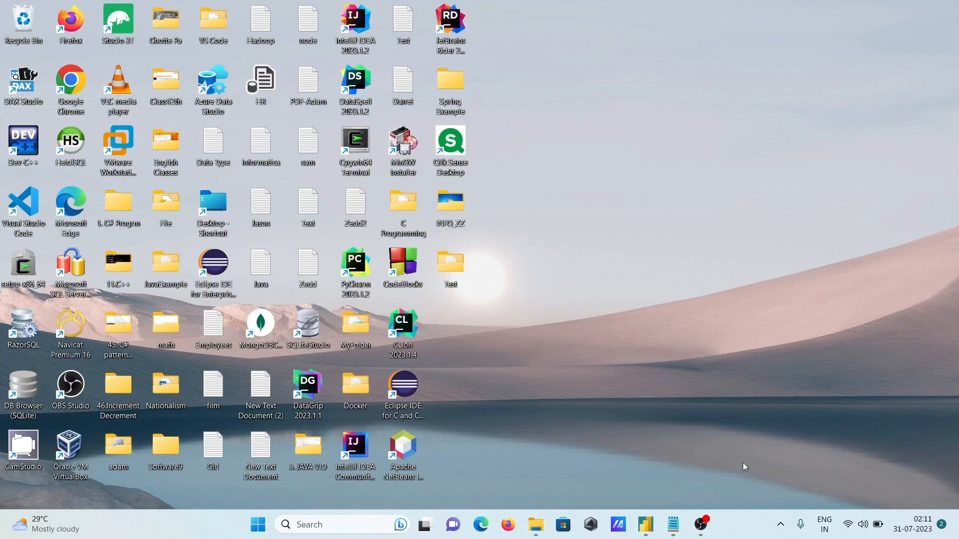
click(644, 525)
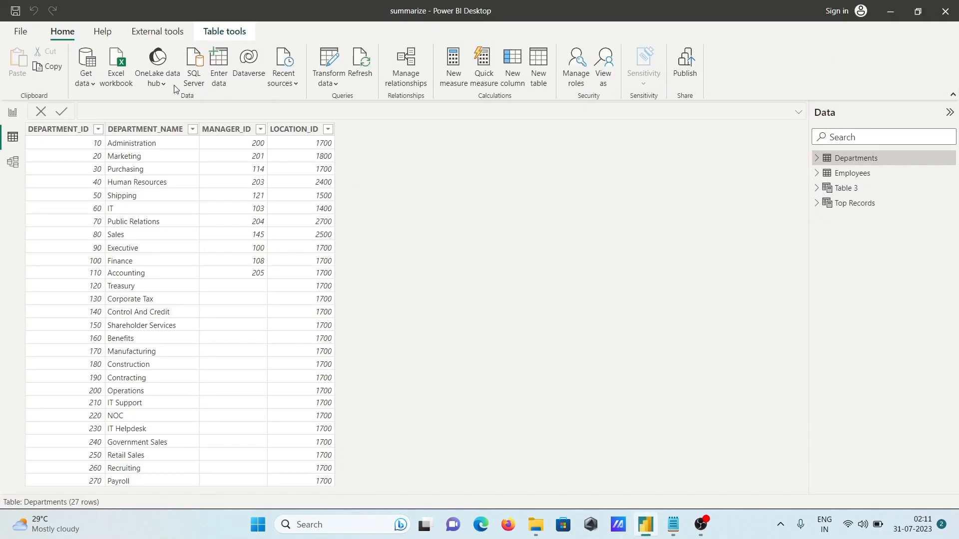
click(87, 84)
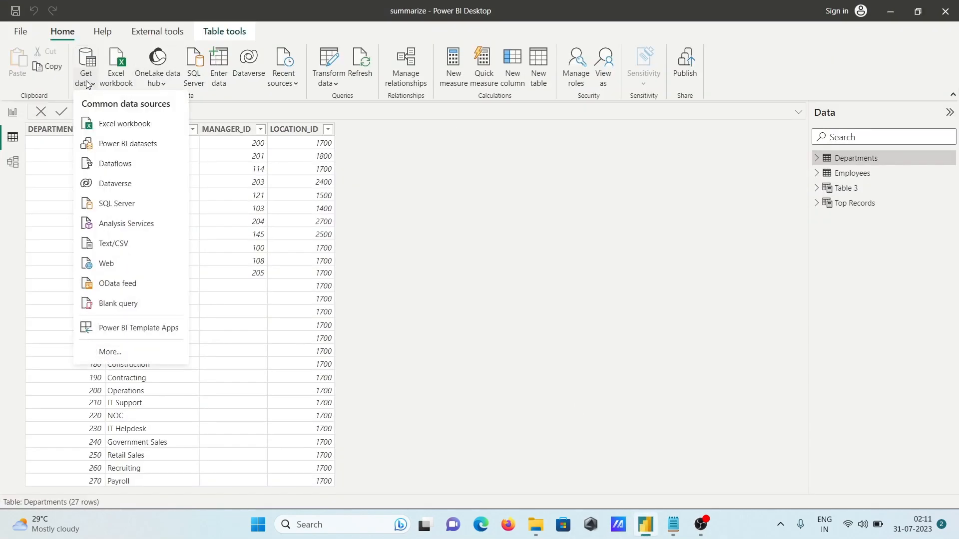
click(104, 351)
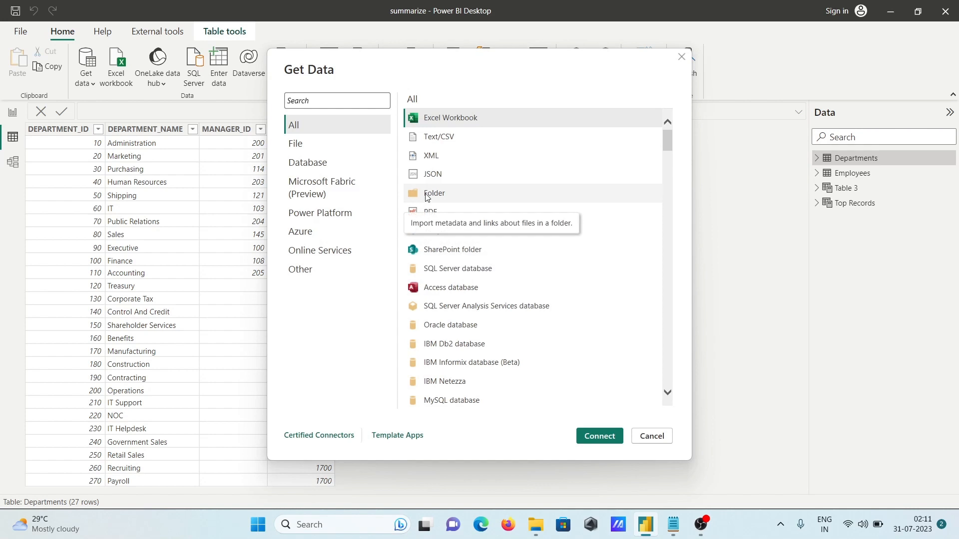
click(427, 195)
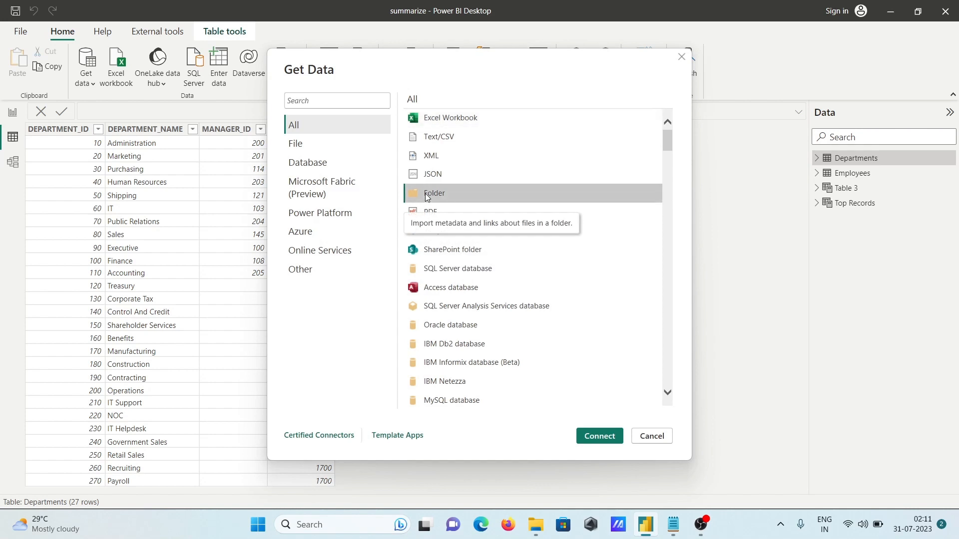
click(598, 437)
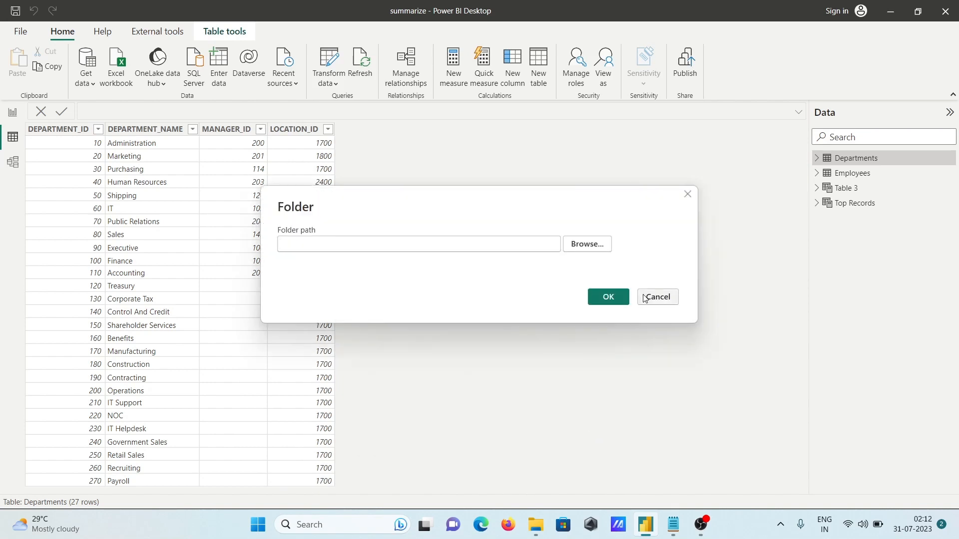
click(645, 298)
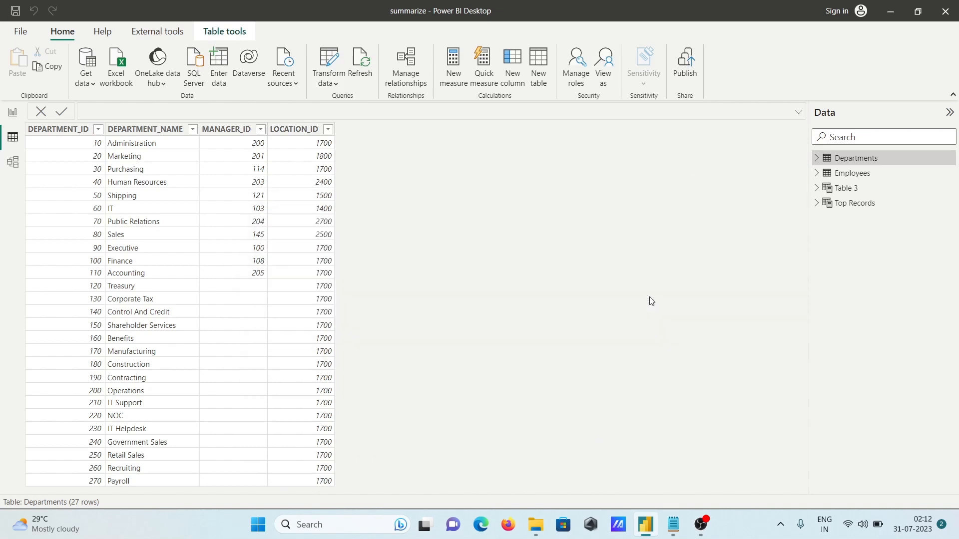
- Switch to the desktop, open the Test folder, copy its full path and close the folder window
click(885, 4)
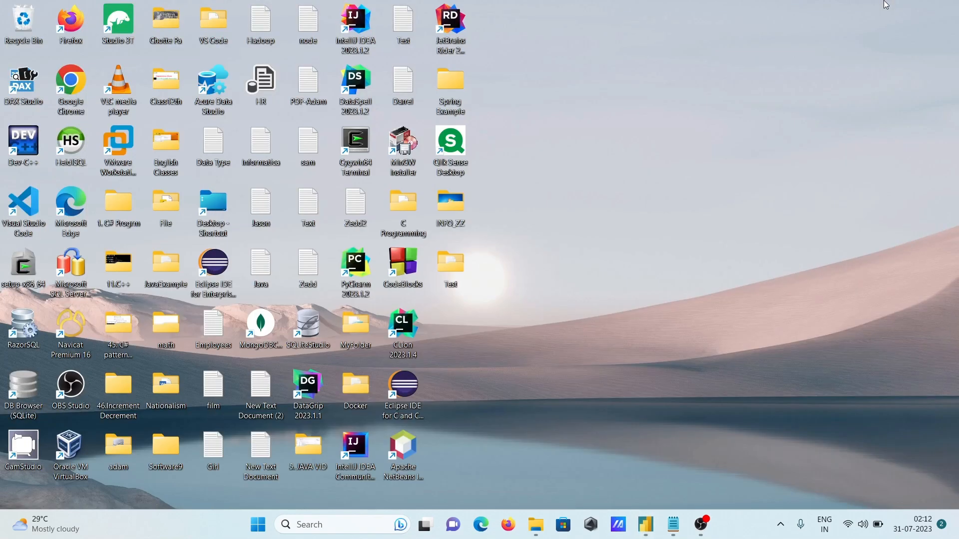
double_click(451, 264)
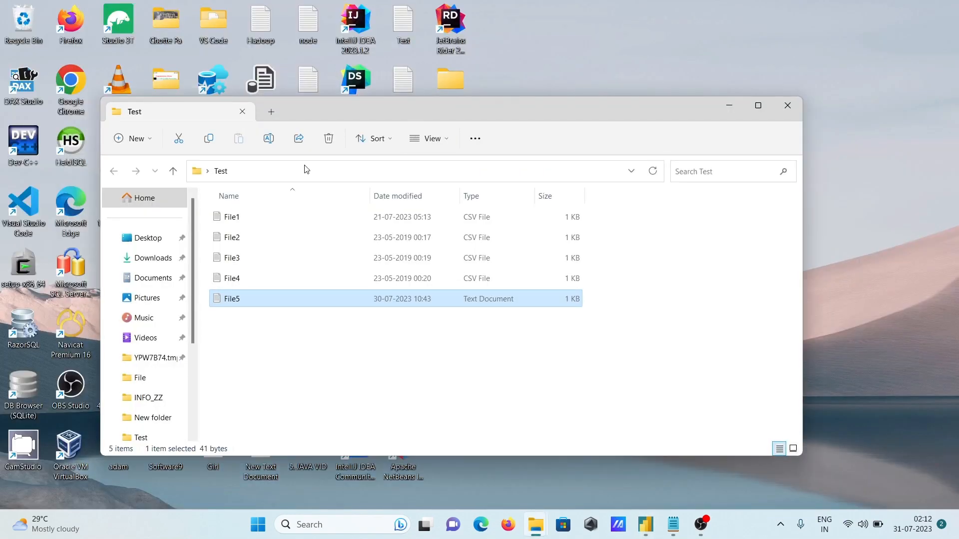
click(328, 172)
key(ctrl+c)
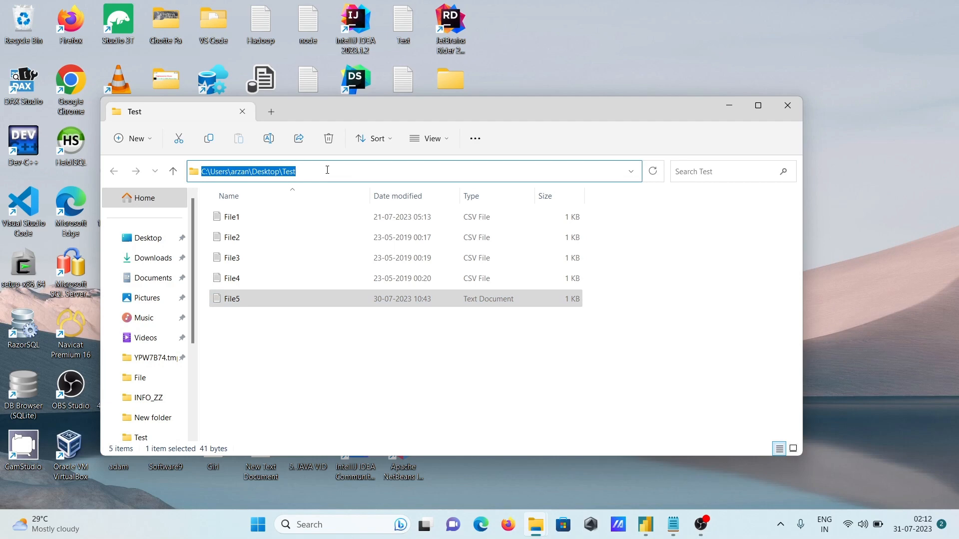
click(787, 105)
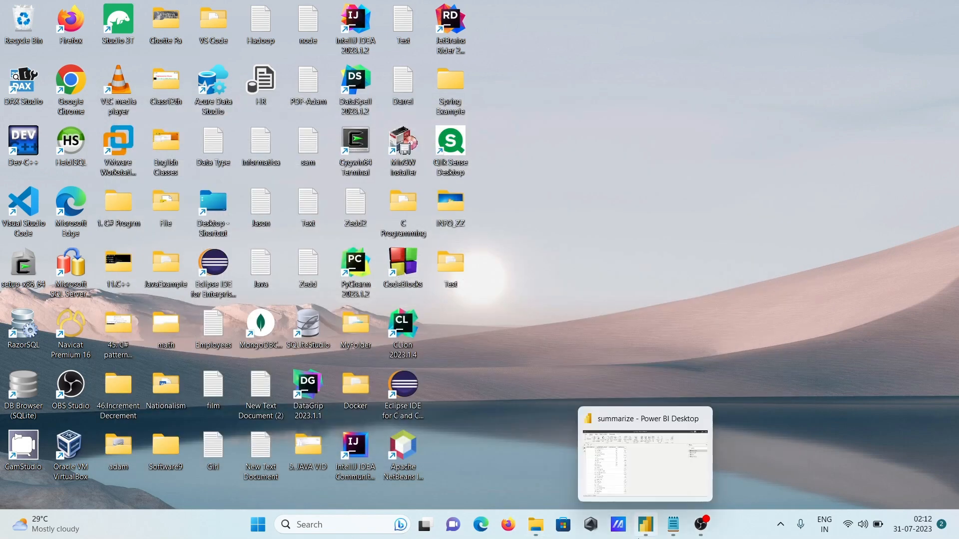
- Switch to Power BI Desktop and start a new data connection of the Folder type
click(645, 525)
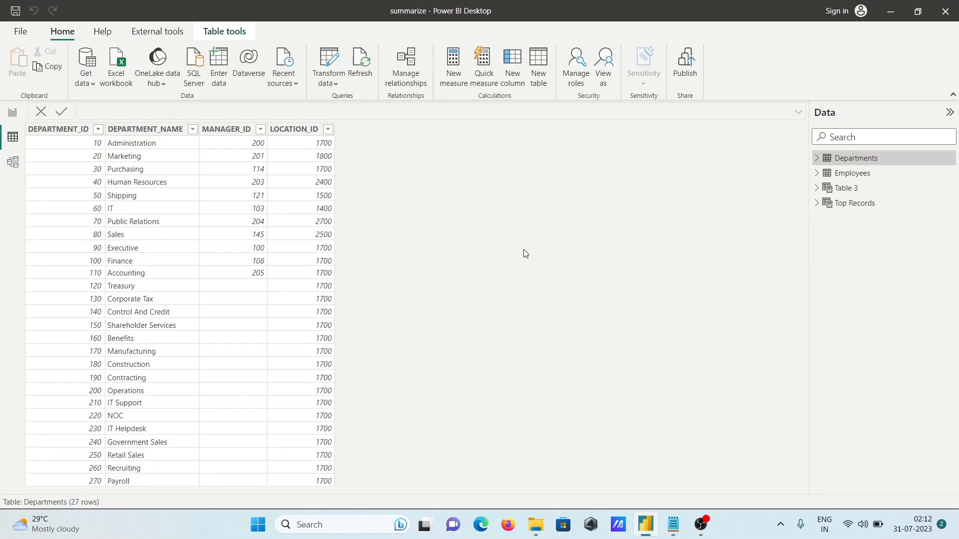
click(93, 85)
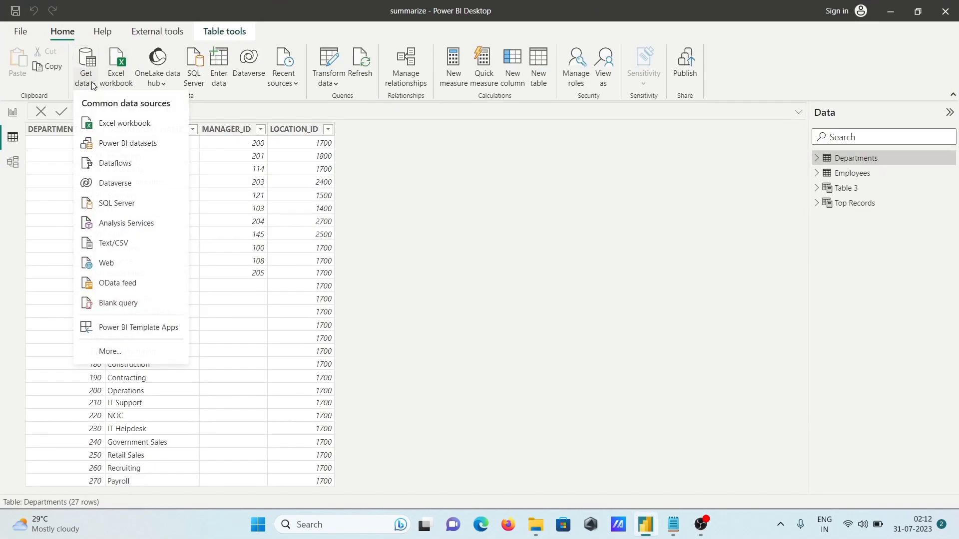
click(111, 352)
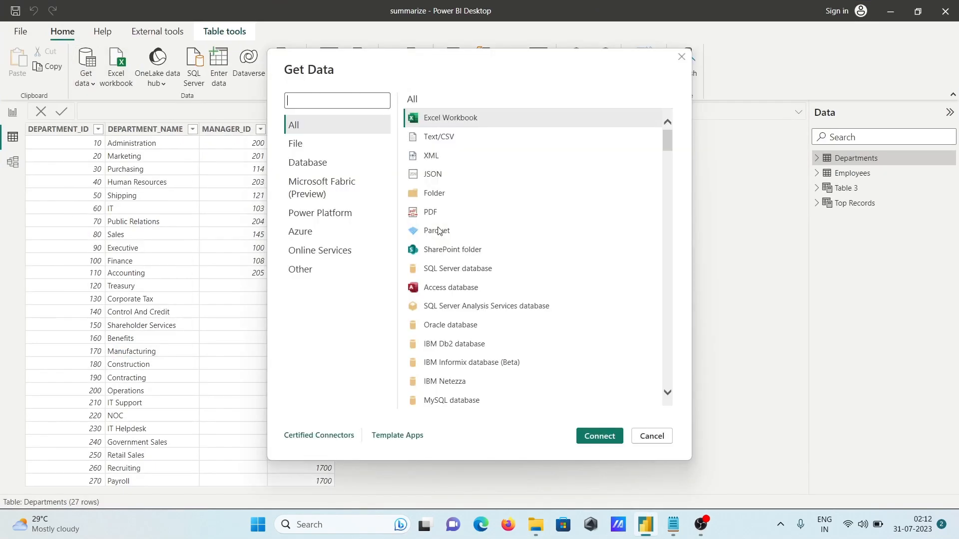
click(432, 194)
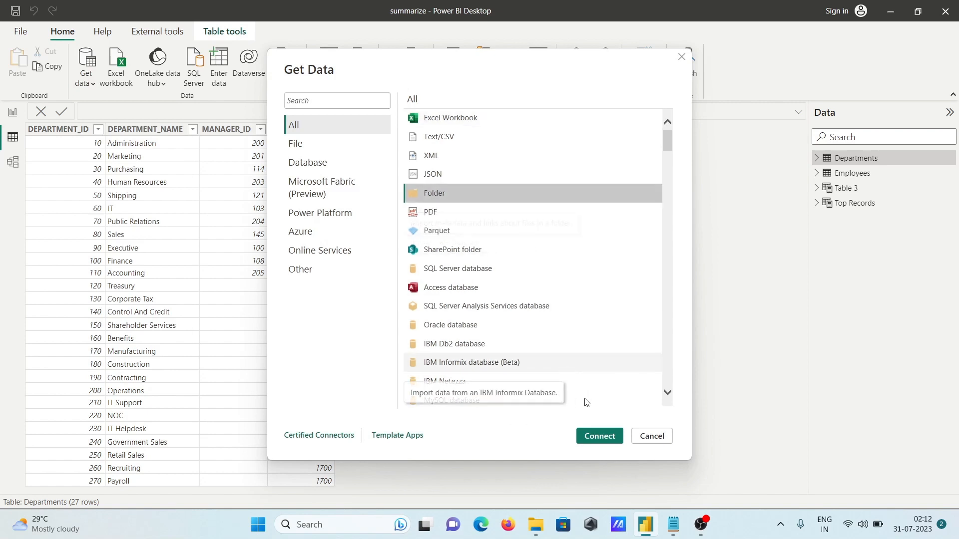
click(598, 436)
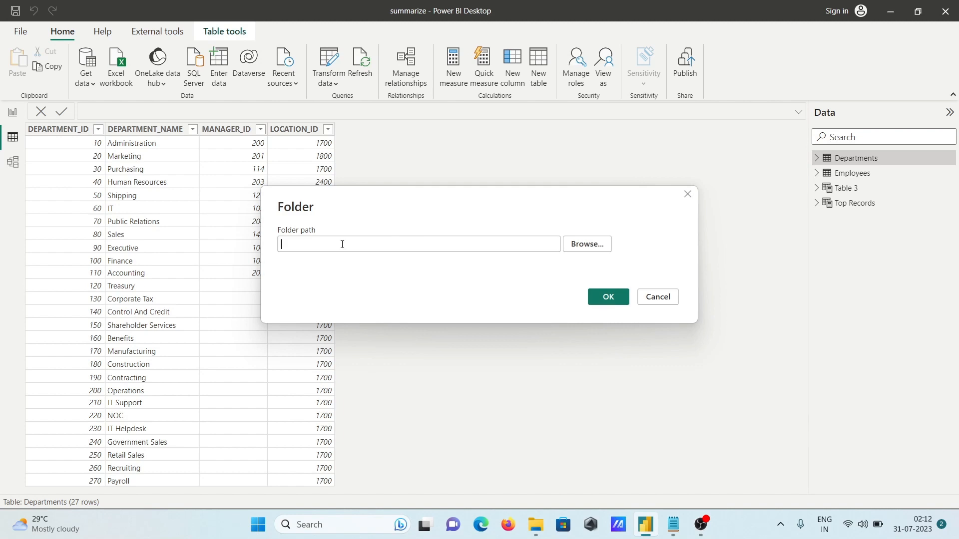
- Paste the copied Test folder path as the source and choose Combine & Load for its files
click(342, 244)
key(ctrl+v)
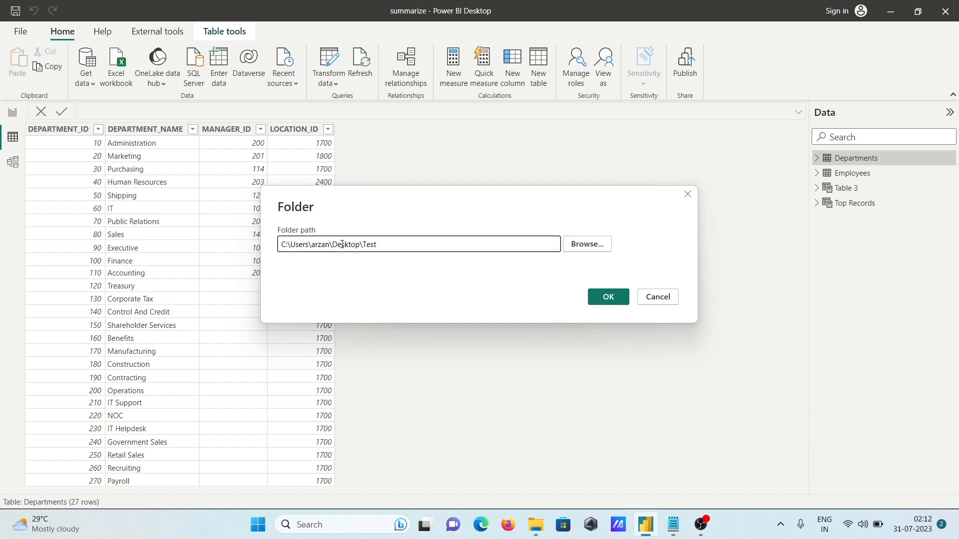
key(Return)
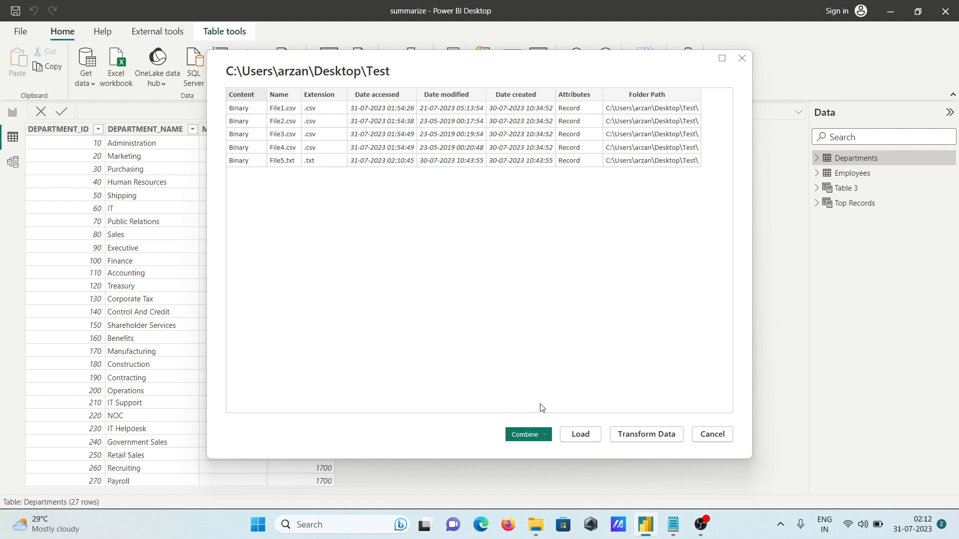
click(521, 439)
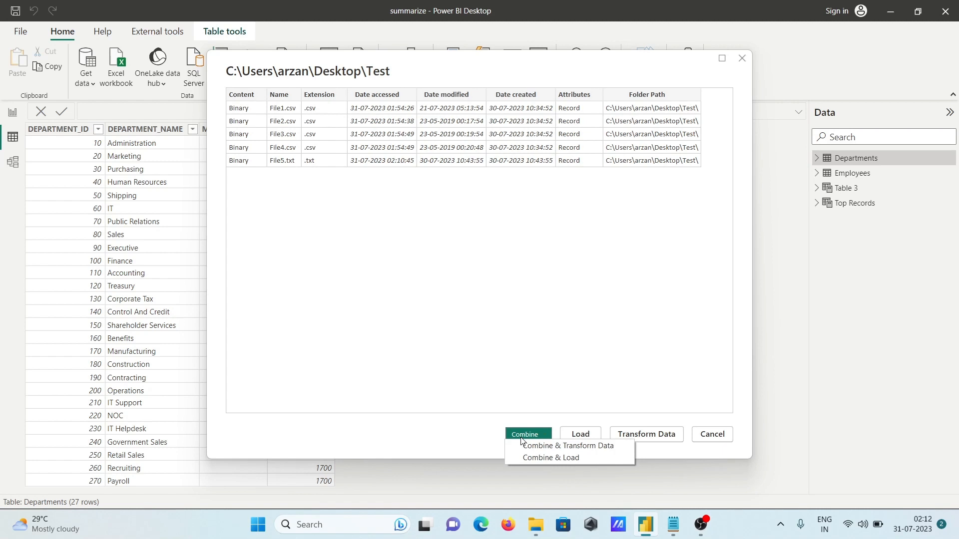
click(539, 458)
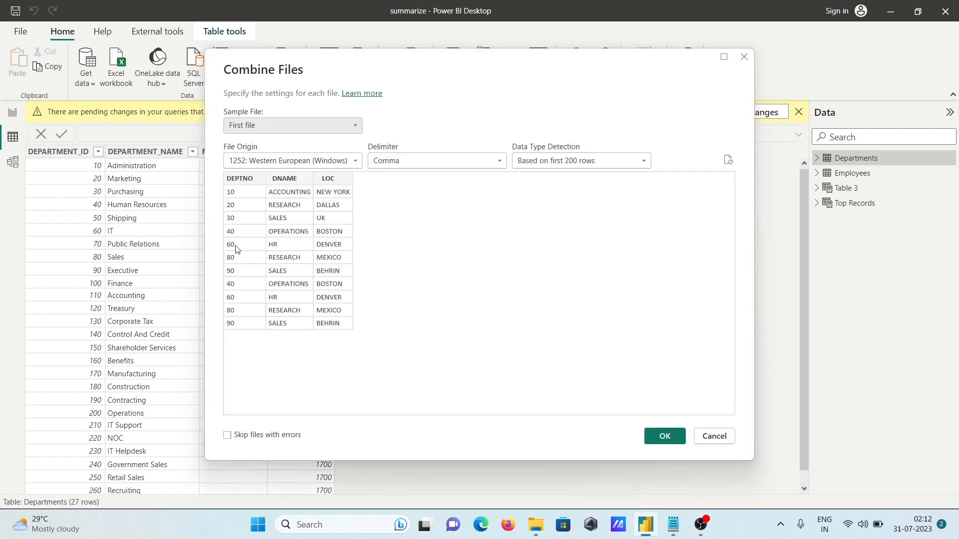
- Preview File5.txt and File2.csv as the sample file, and set the sample file back to First file
click(275, 122)
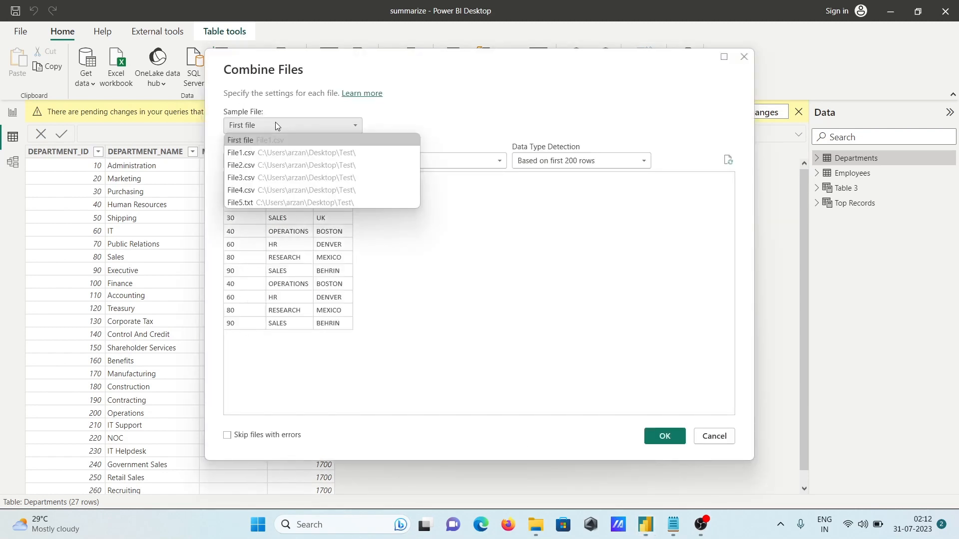
click(244, 201)
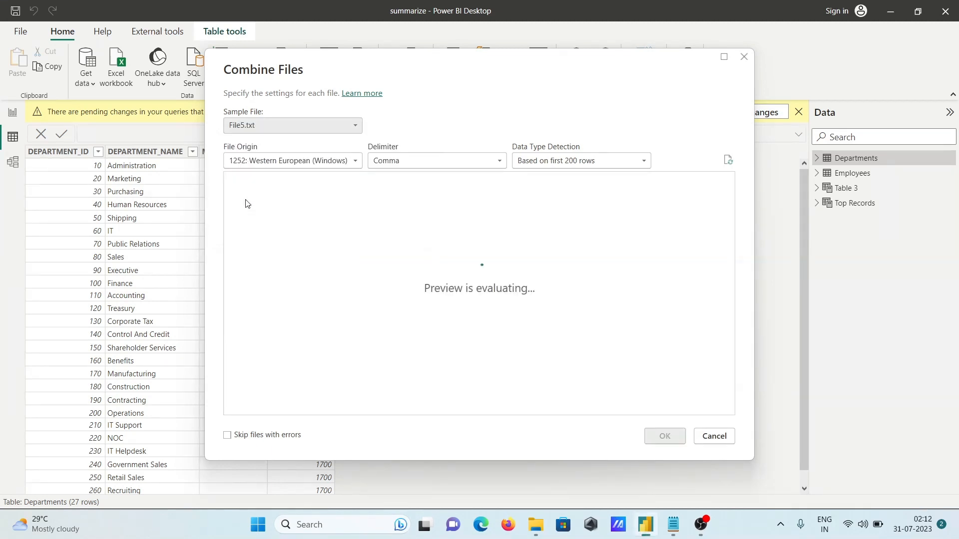
click(288, 129)
click(274, 170)
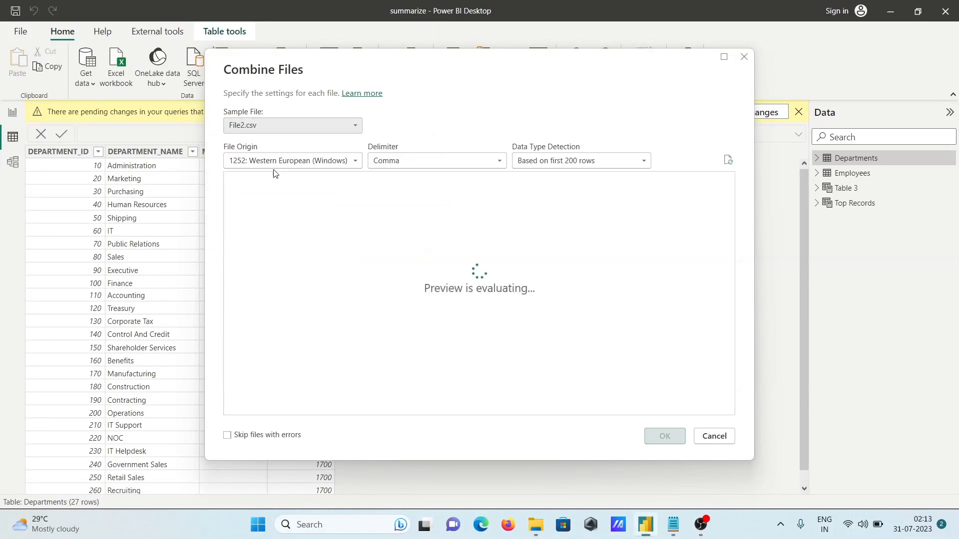
click(296, 127)
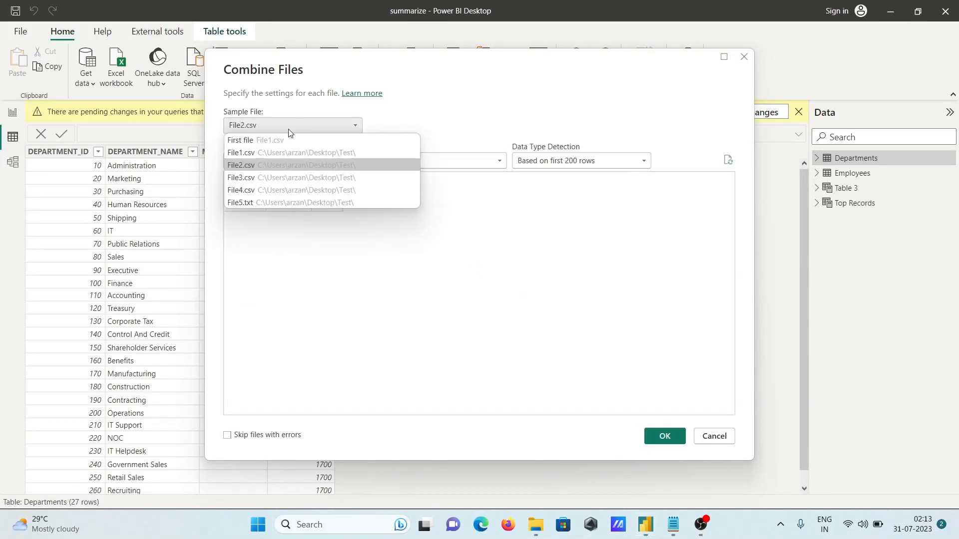
click(266, 138)
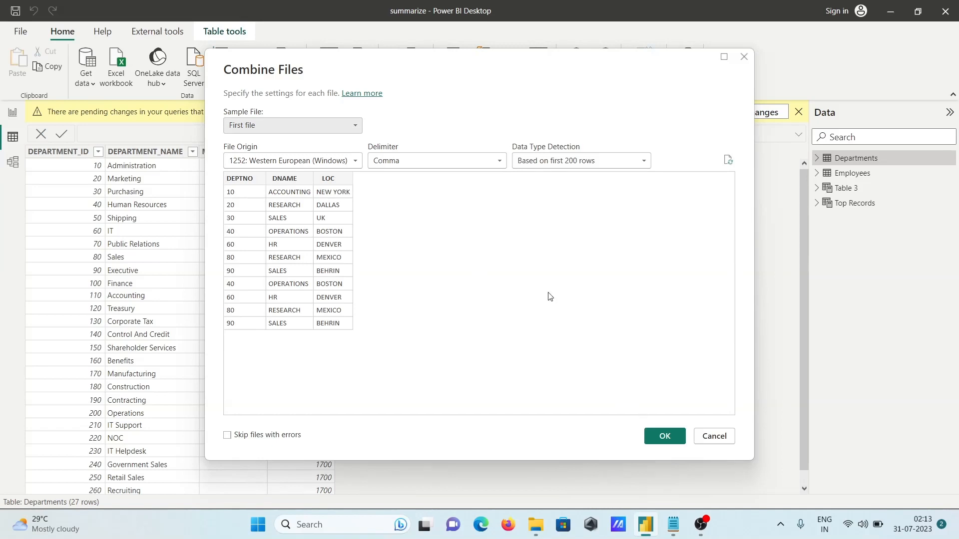
- Choose Comma as the delimiter and load the combined files
click(406, 165)
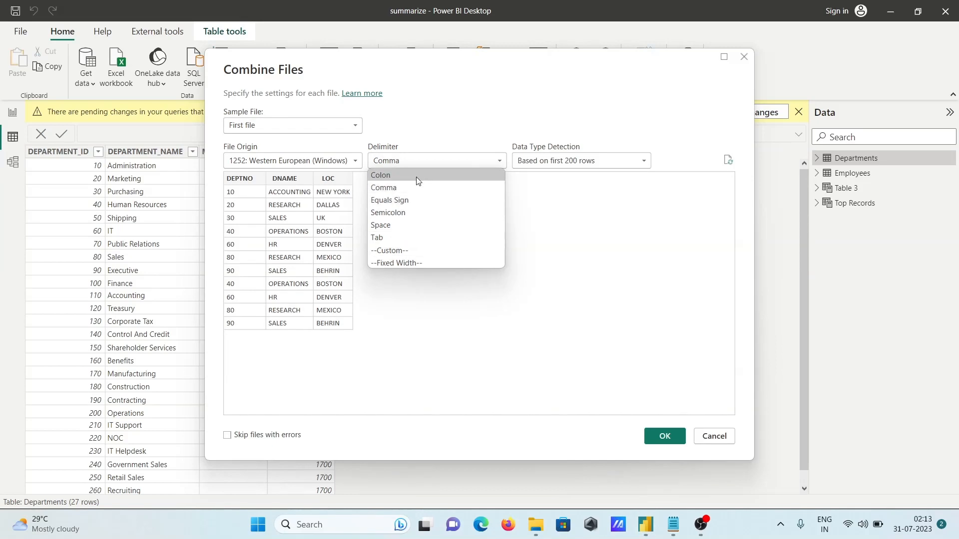
click(405, 191)
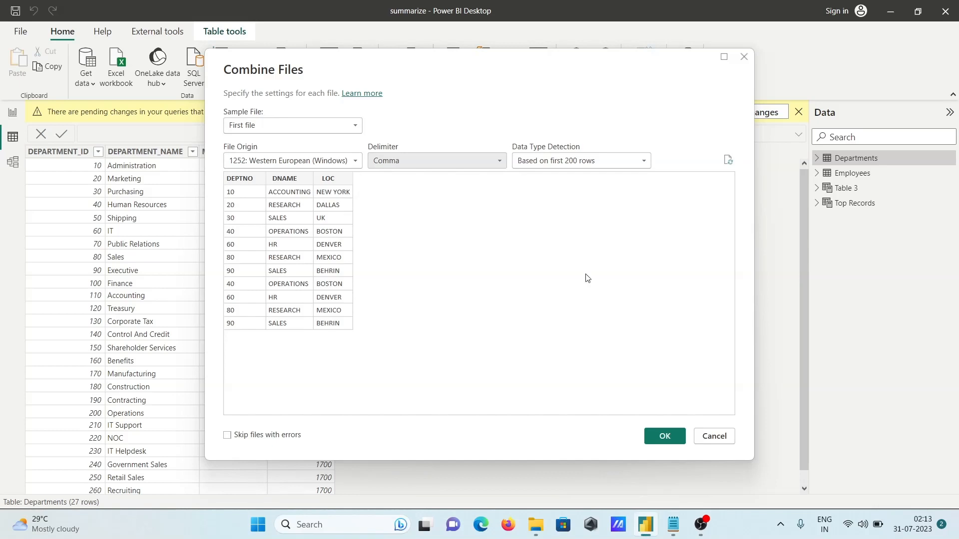
click(656, 442)
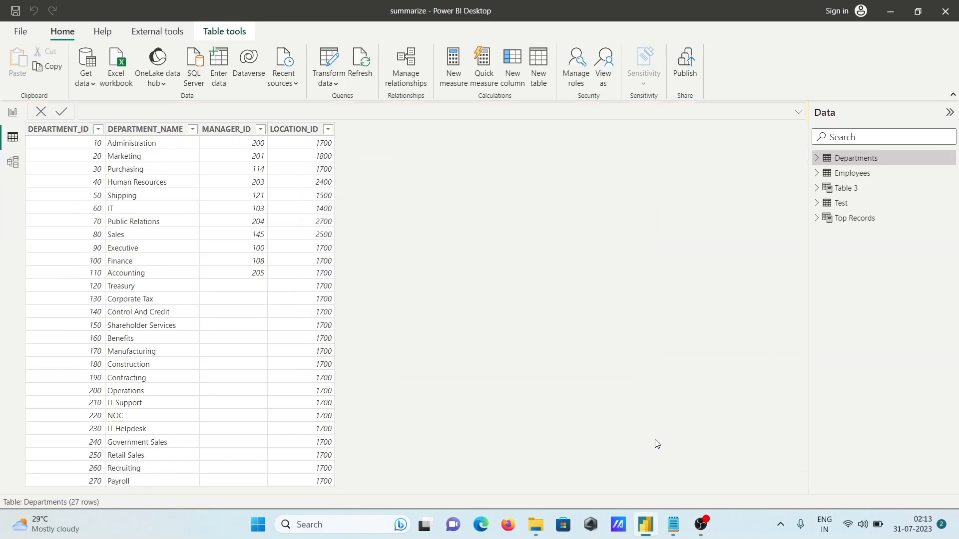
click(891, 10)
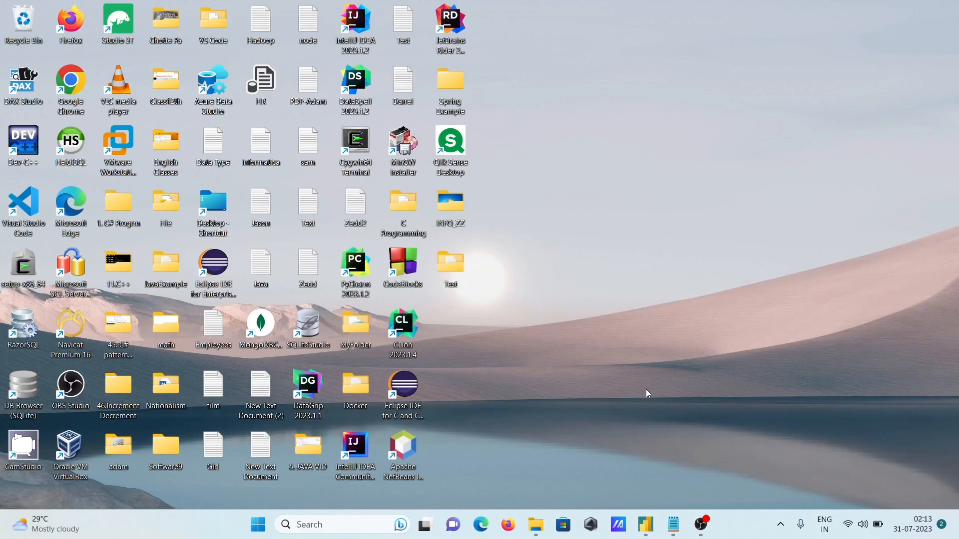
click(646, 524)
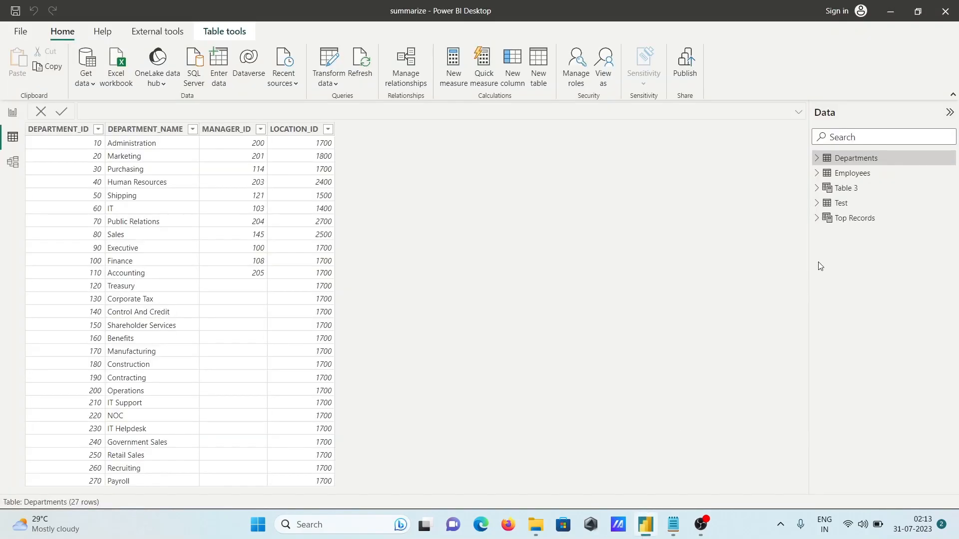
- Display the Test table and examine its Source.Name, DEPTNO, DNAME and LOC columns for the combined rows
click(846, 207)
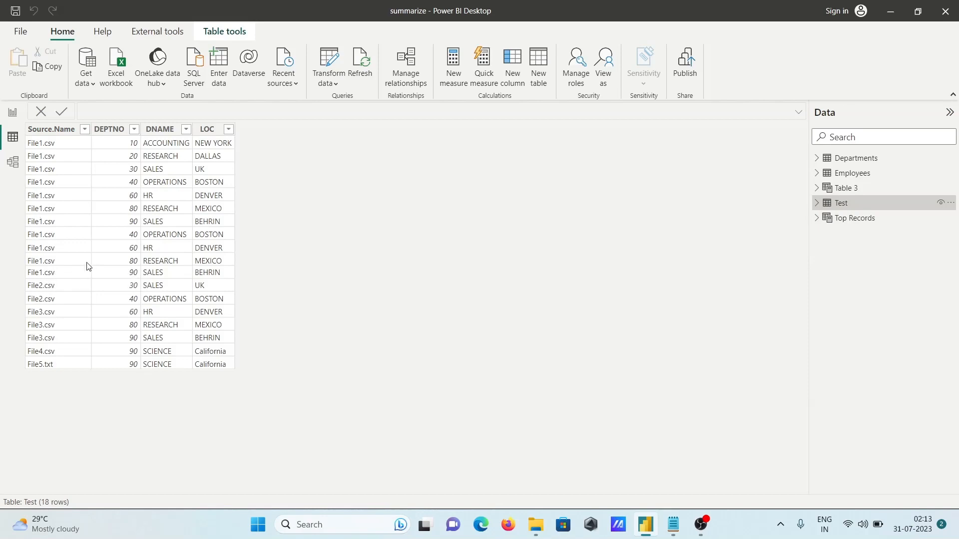
click(70, 272)
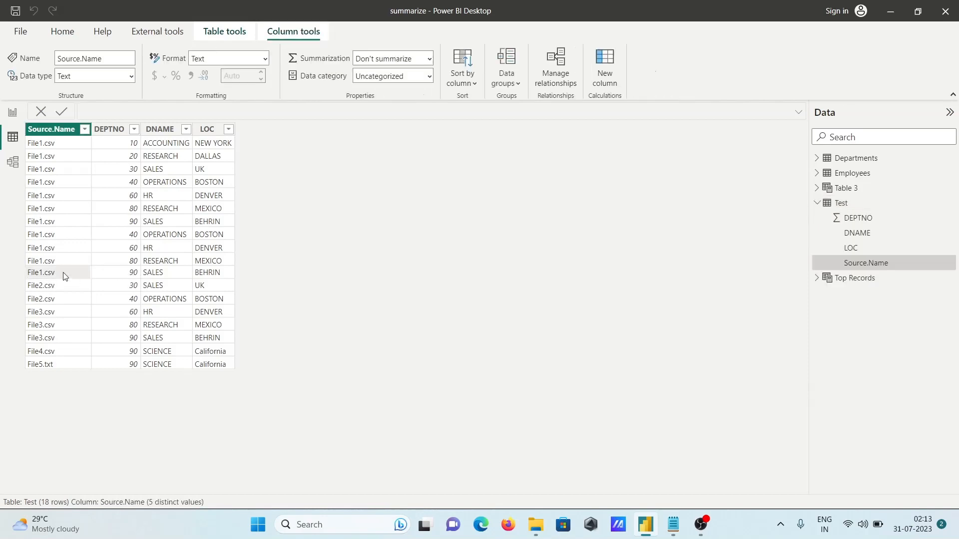
click(126, 279)
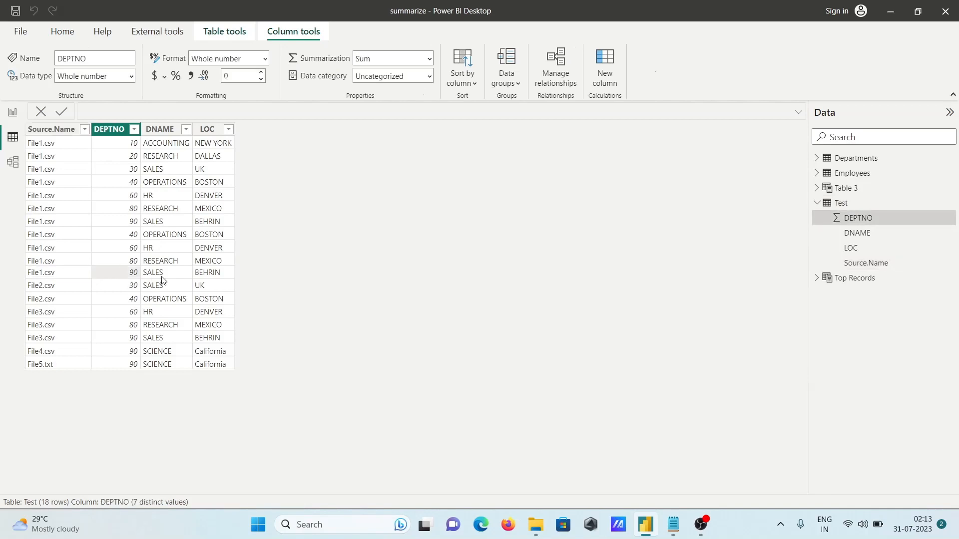
click(173, 278)
click(202, 277)
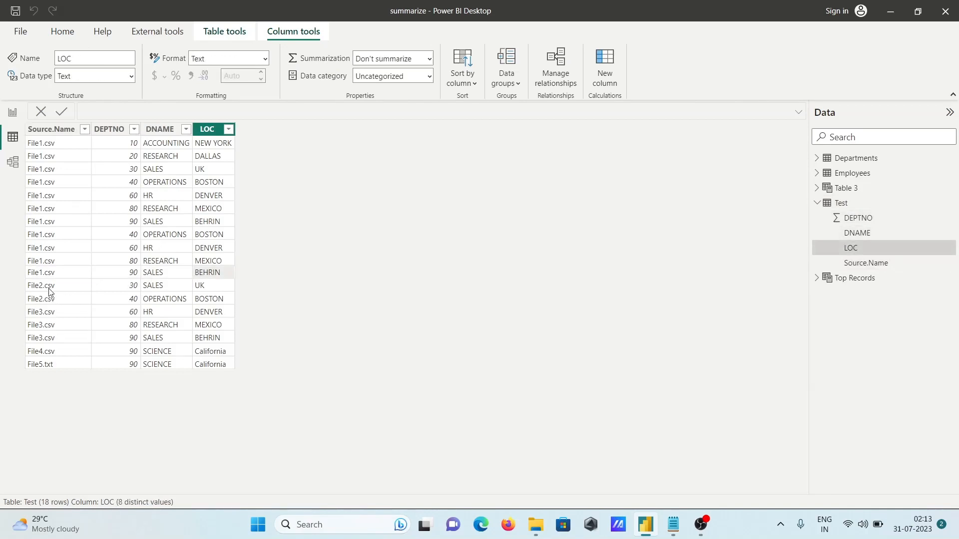
click(50, 292)
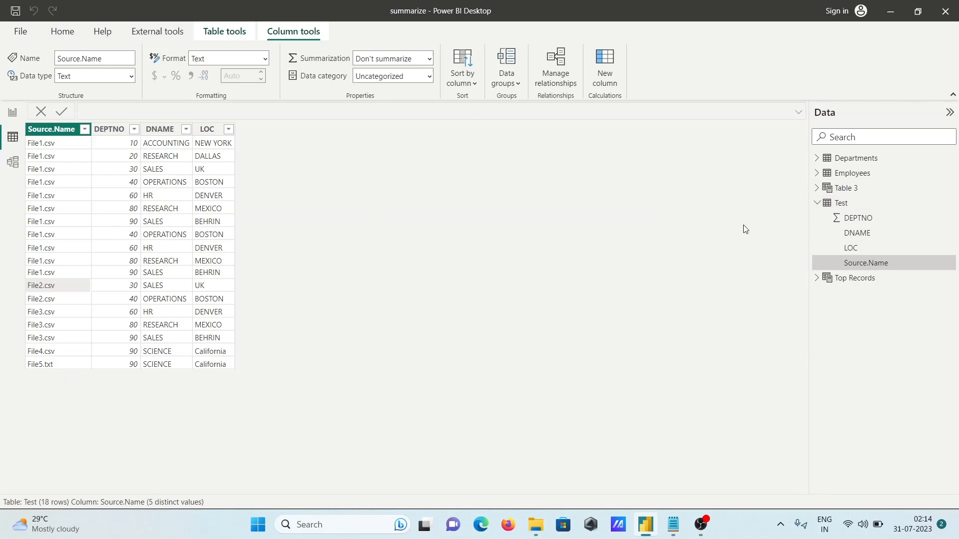
click(818, 203)
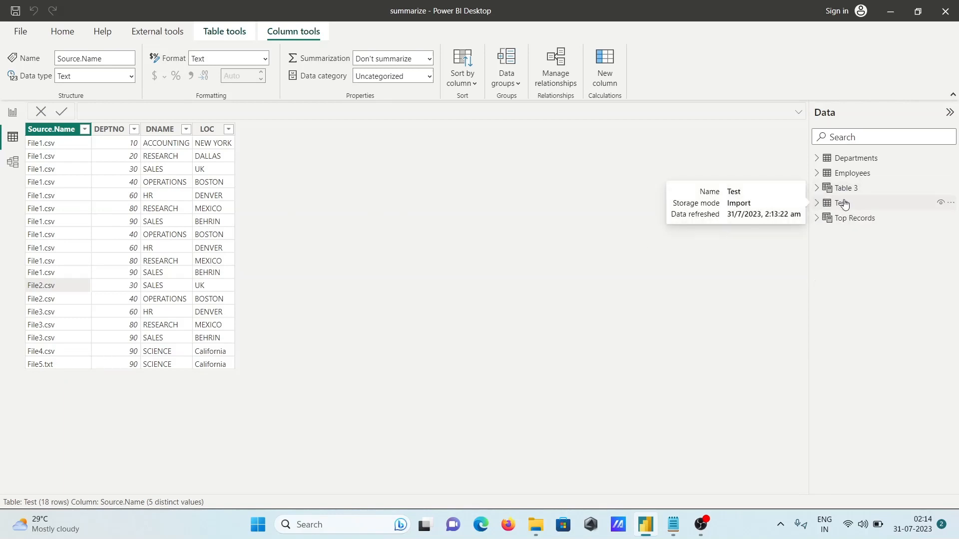
right_click(843, 203)
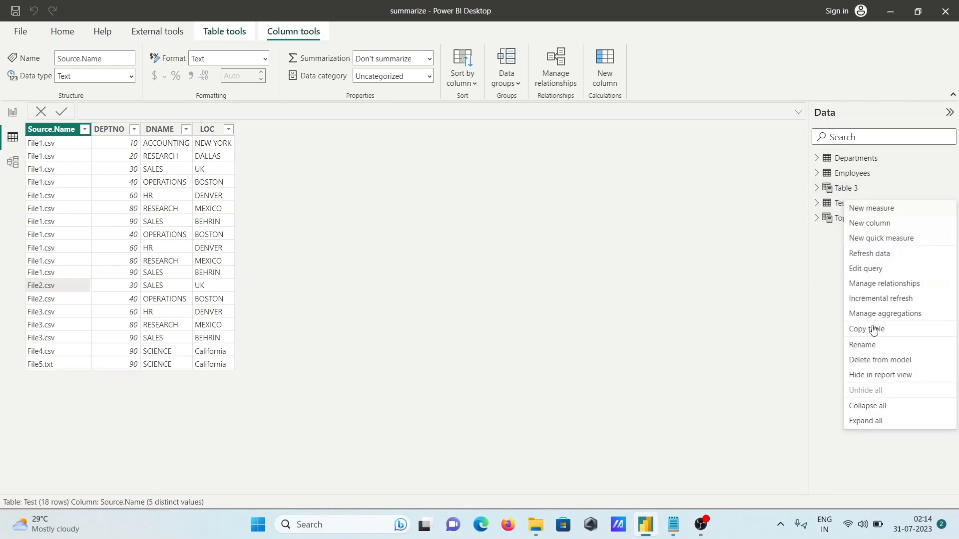
click(862, 359)
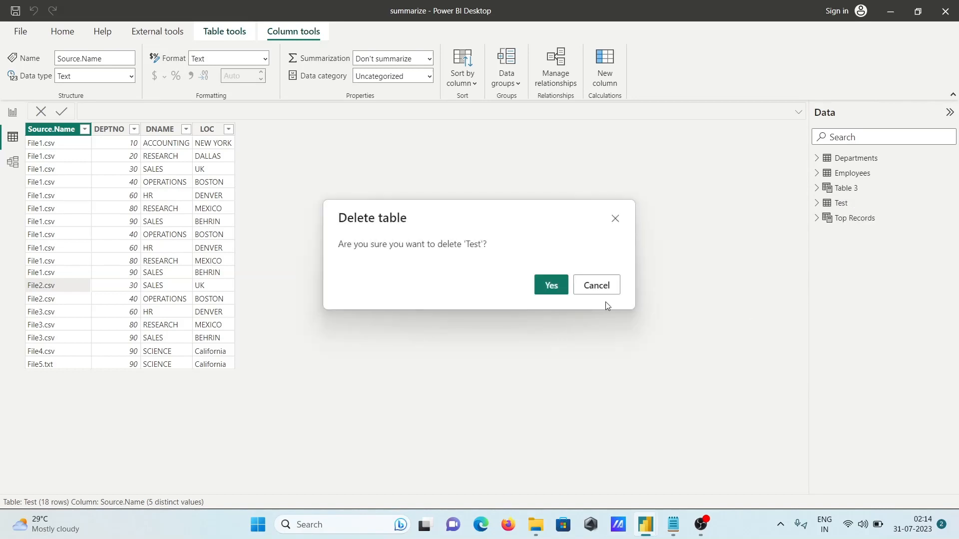
click(592, 291)
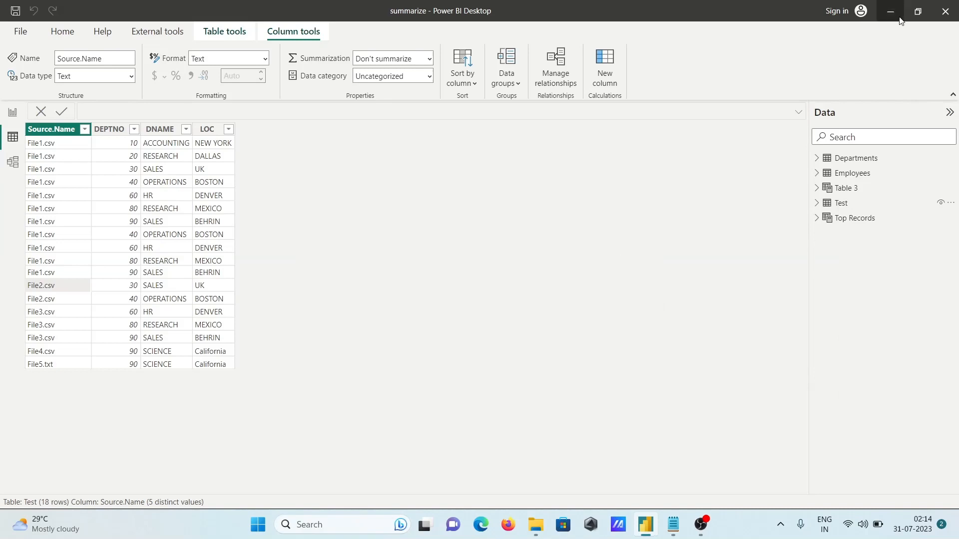
- Switch to the desktop and rename the Test folder as Combine
click(885, 6)
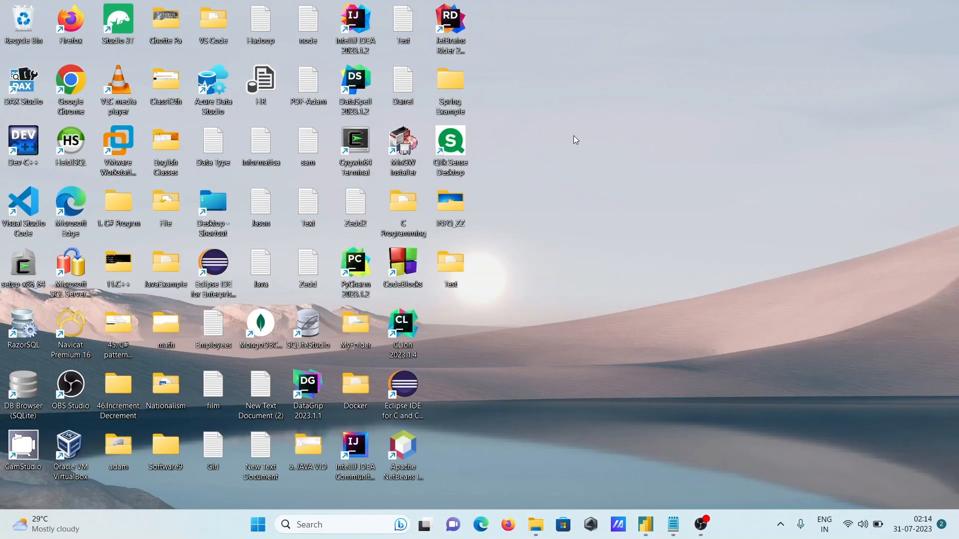
right_click(441, 271)
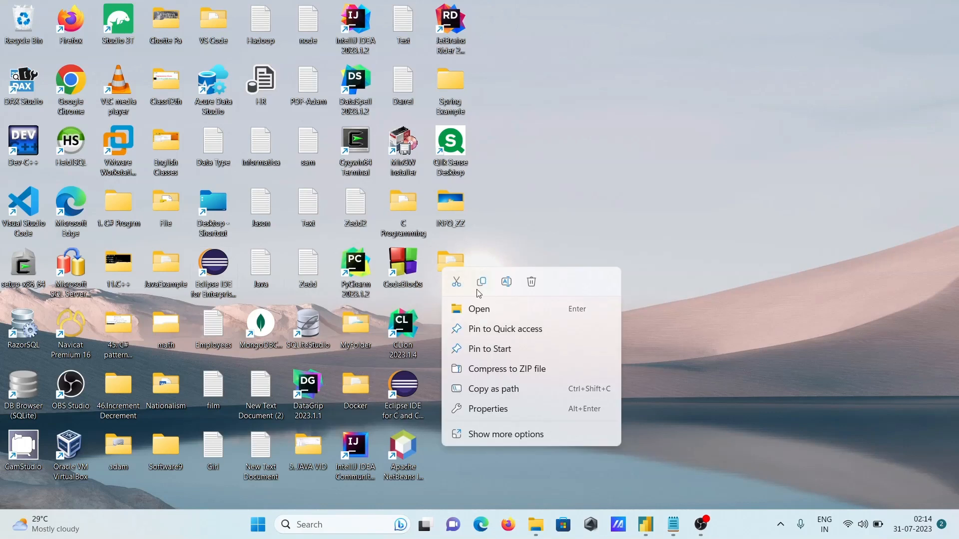
click(505, 282)
key(BackSpace)
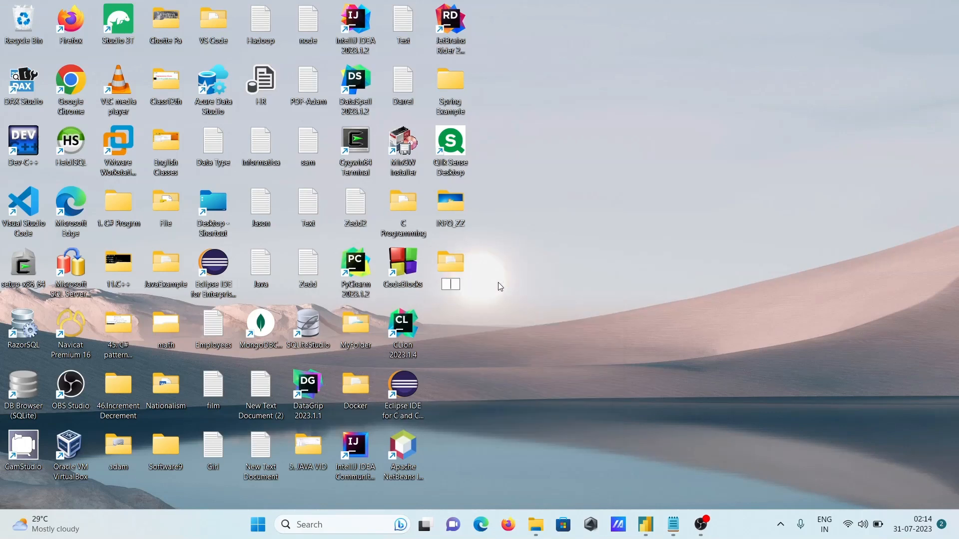
text(Combine)
key(Return)
- Copy the emp CSV file from the desktop's File folder into the Combine folder
double_click(166, 208)
click(207, 240)
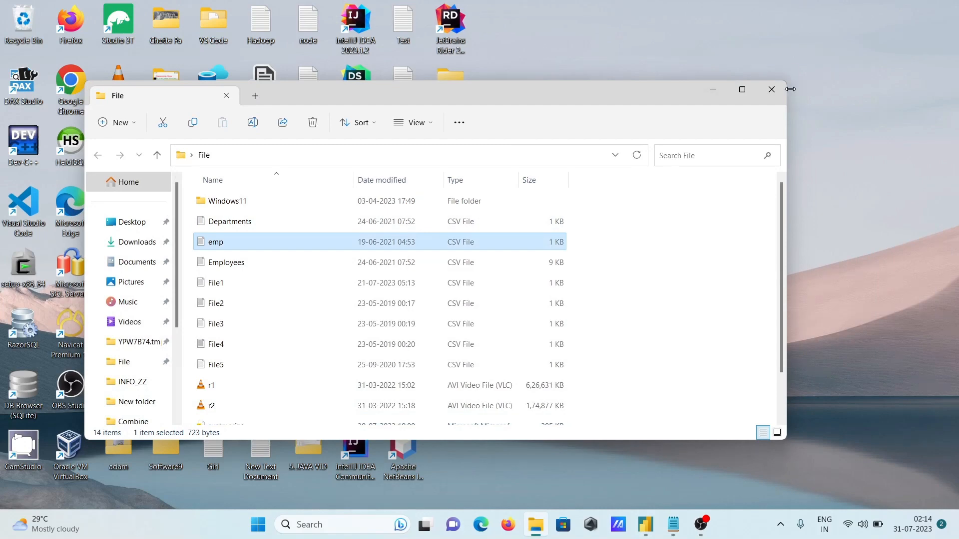
click(772, 89)
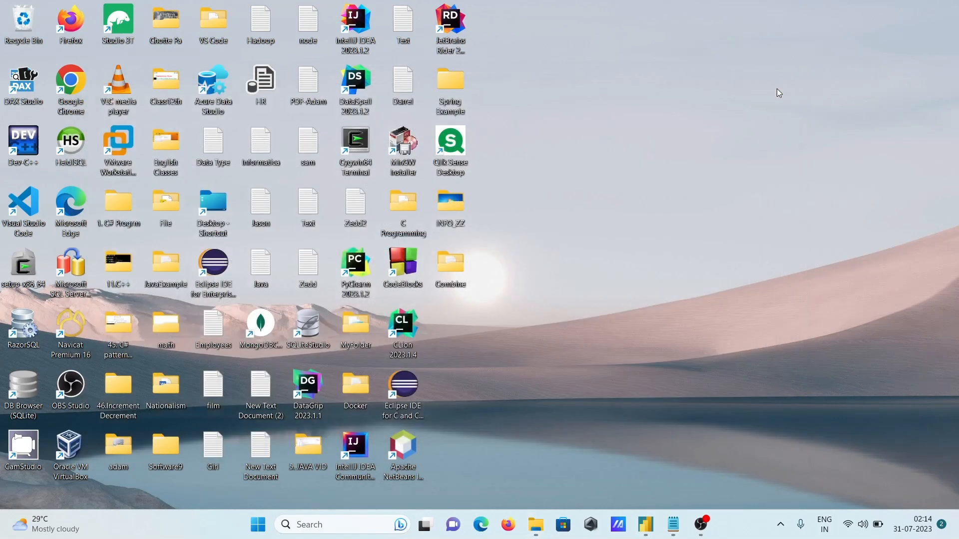
double_click(458, 268)
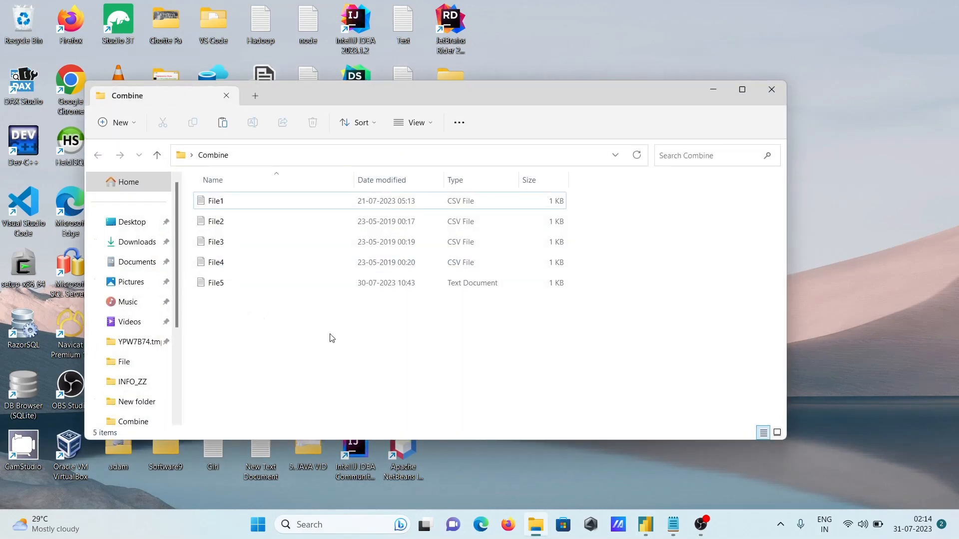
key(ctrl+v)
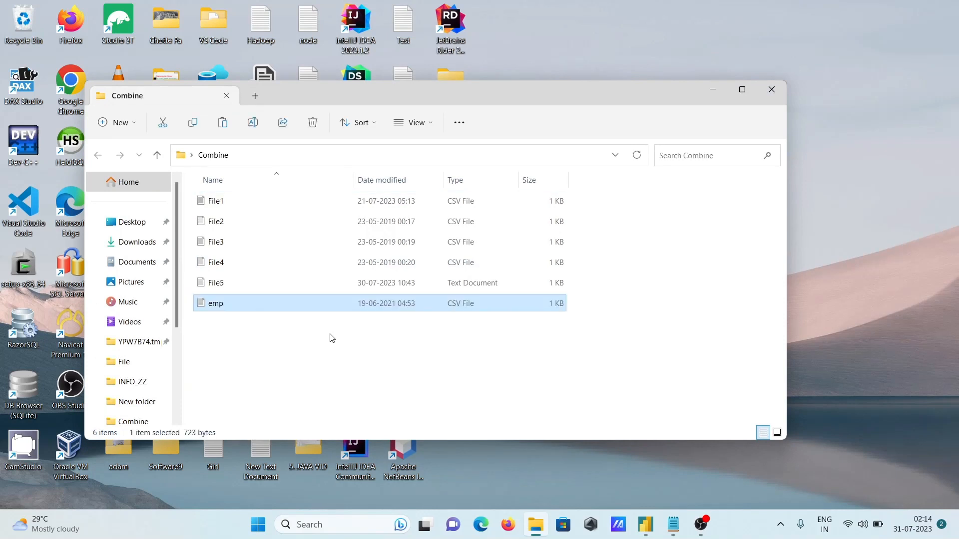
- Open File5 and emp from the Combine folder in Notepad to compare their column headers, and close both files
double_click(232, 306)
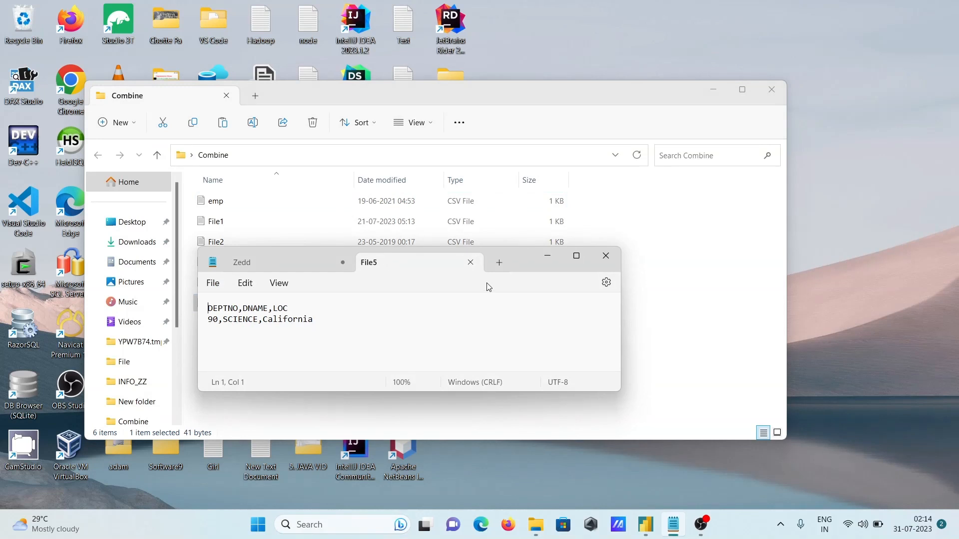
click(470, 263)
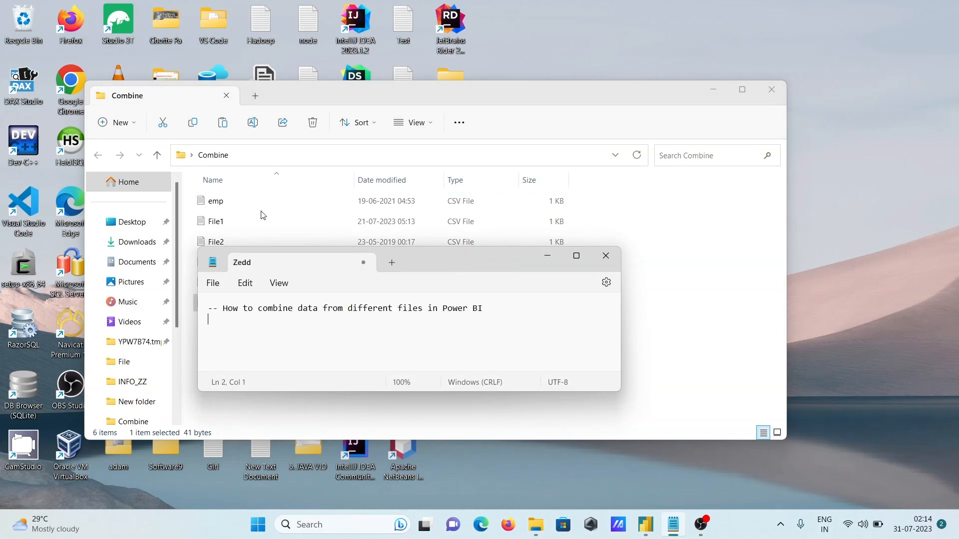
double_click(238, 208)
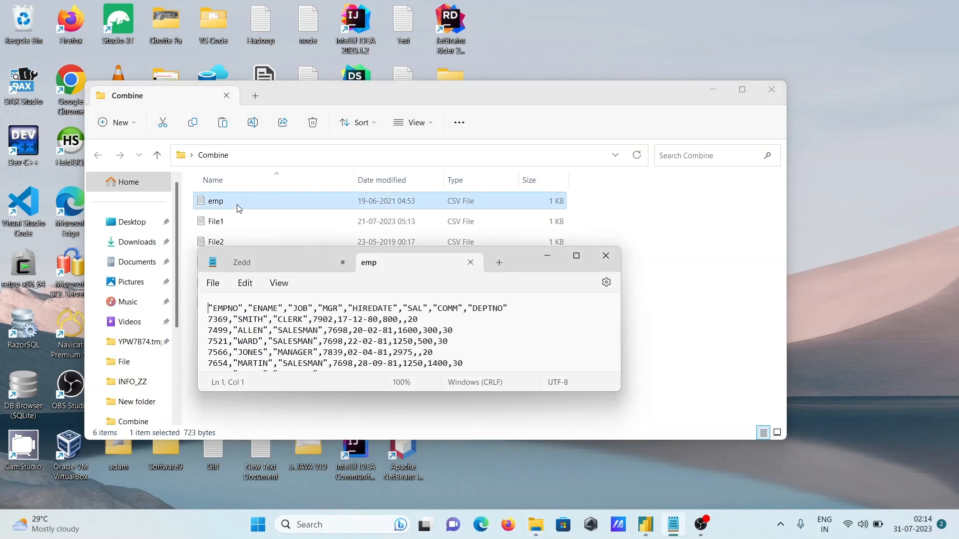
click(470, 263)
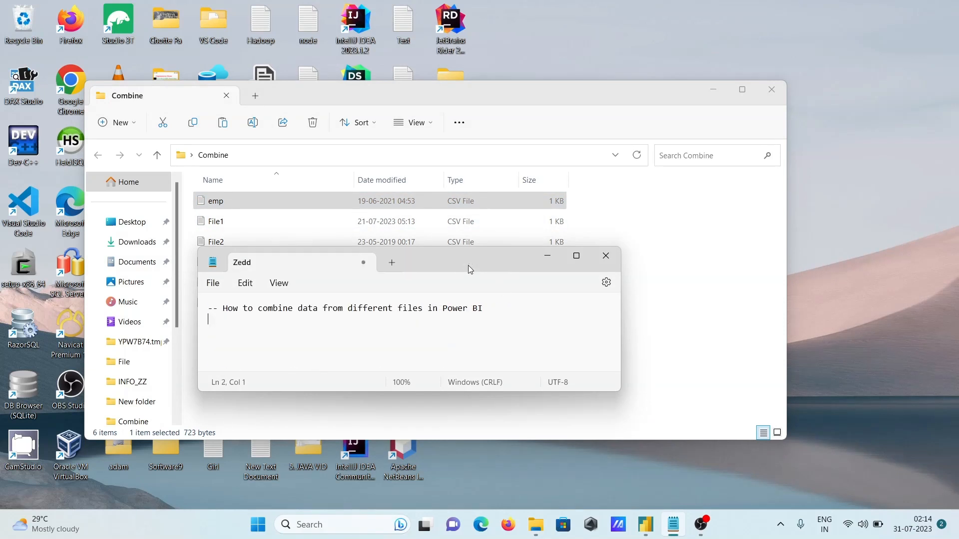
click(547, 256)
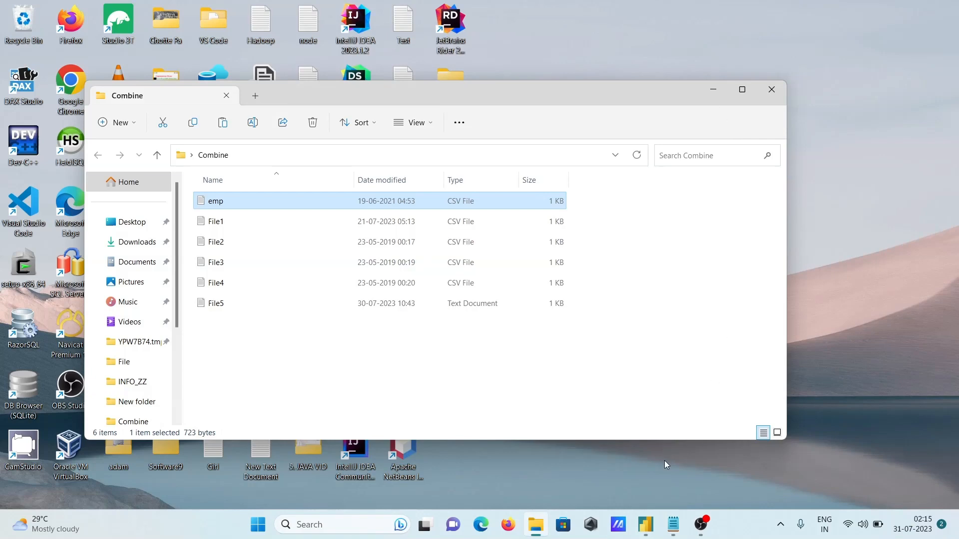
- Switch to Power BI Desktop and start a new data connection of type Folder
click(649, 519)
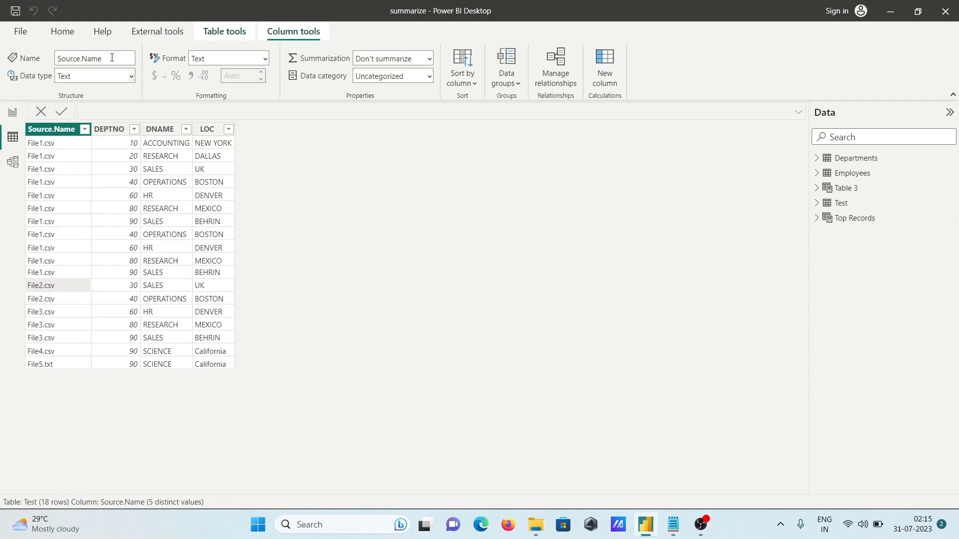
click(62, 34)
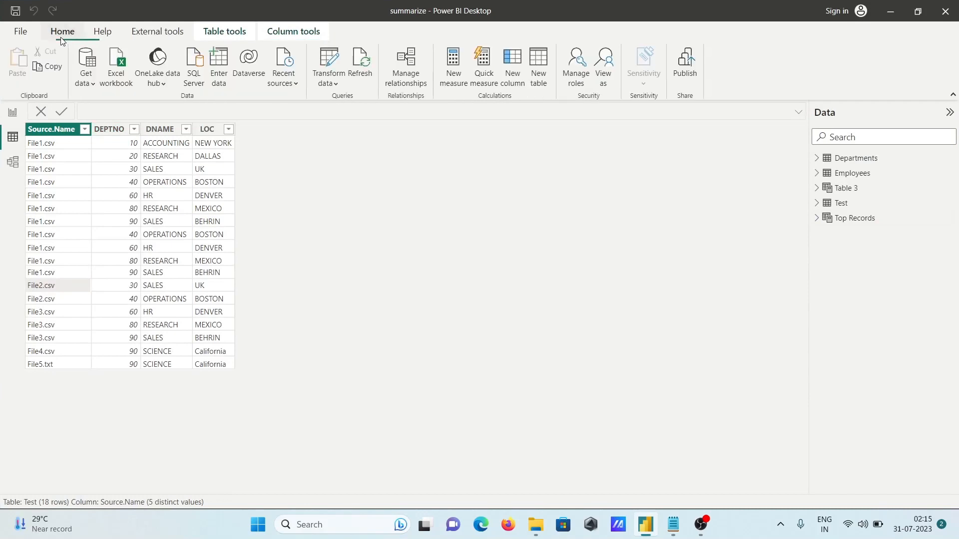
click(92, 87)
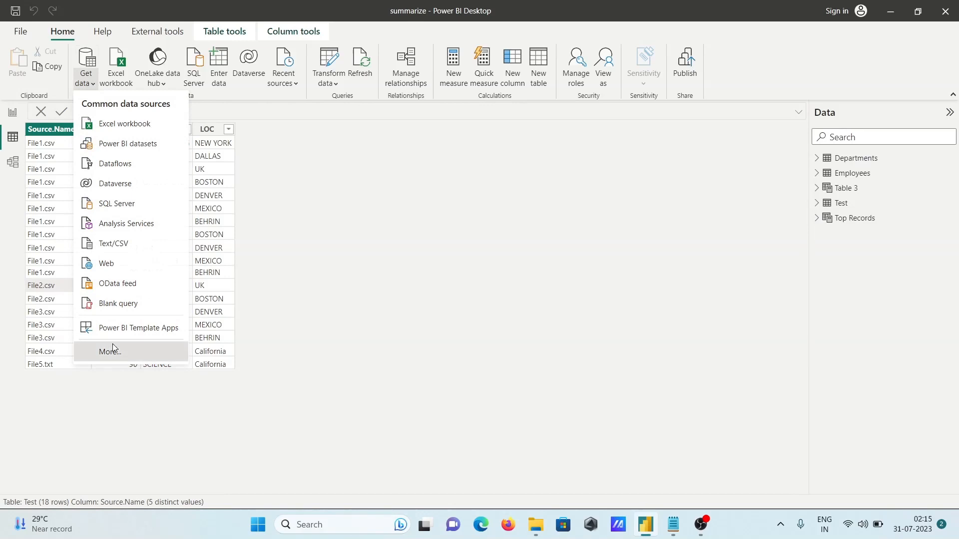
click(110, 350)
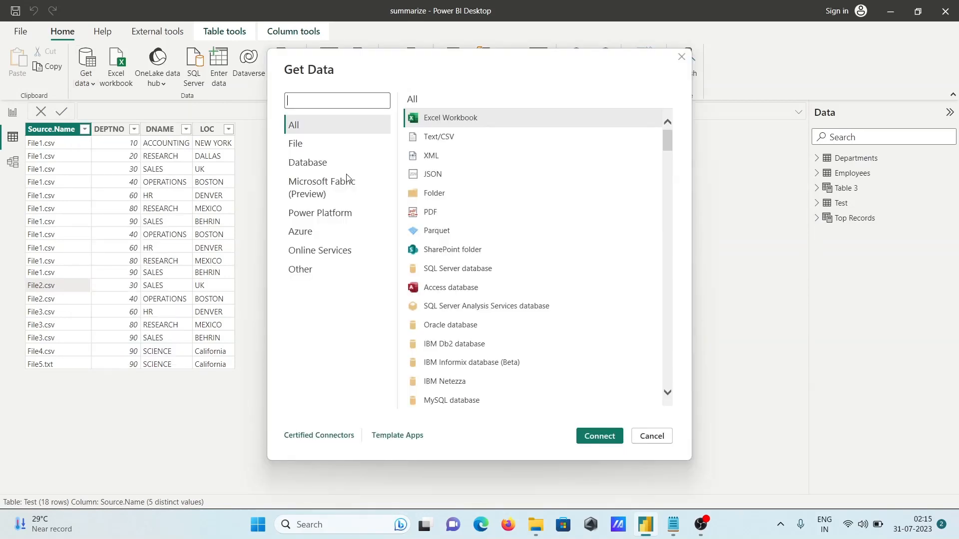
click(437, 194)
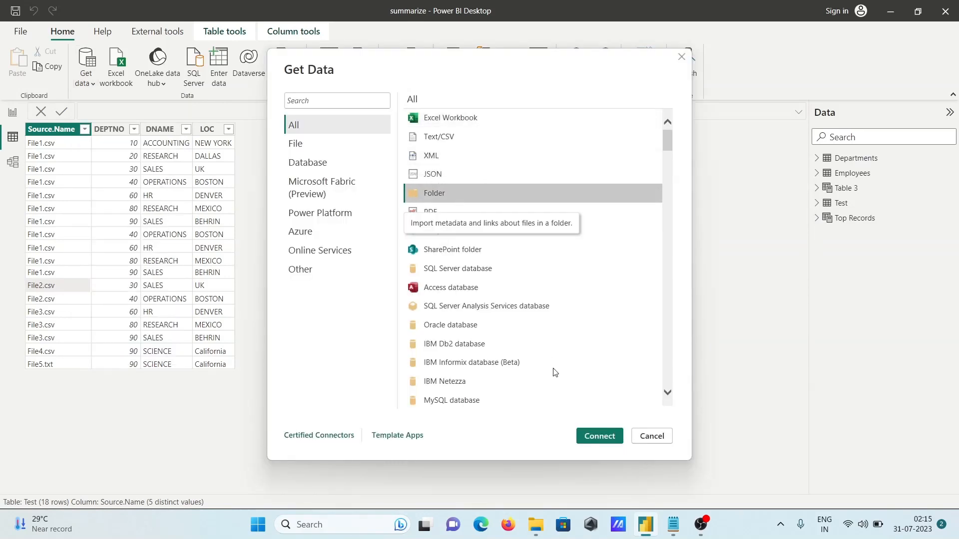
click(597, 437)
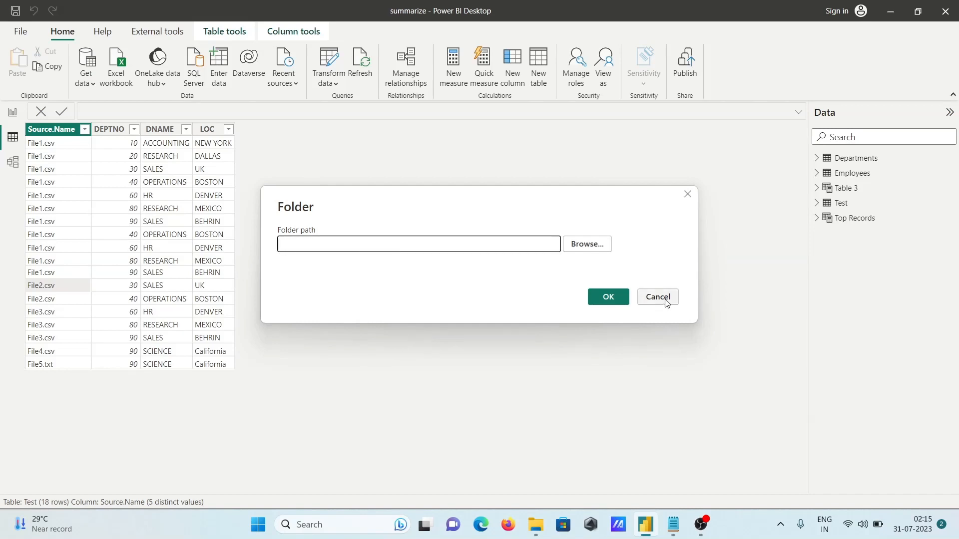
- Copy the full path of the Combine folder from File Explorer and return to the folder path prompt
mouse_move(536, 524)
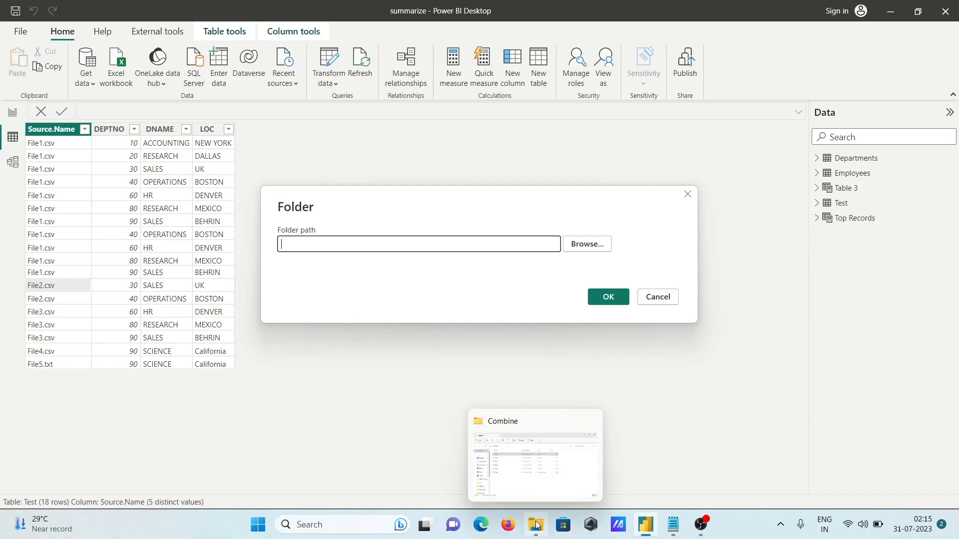
click(512, 453)
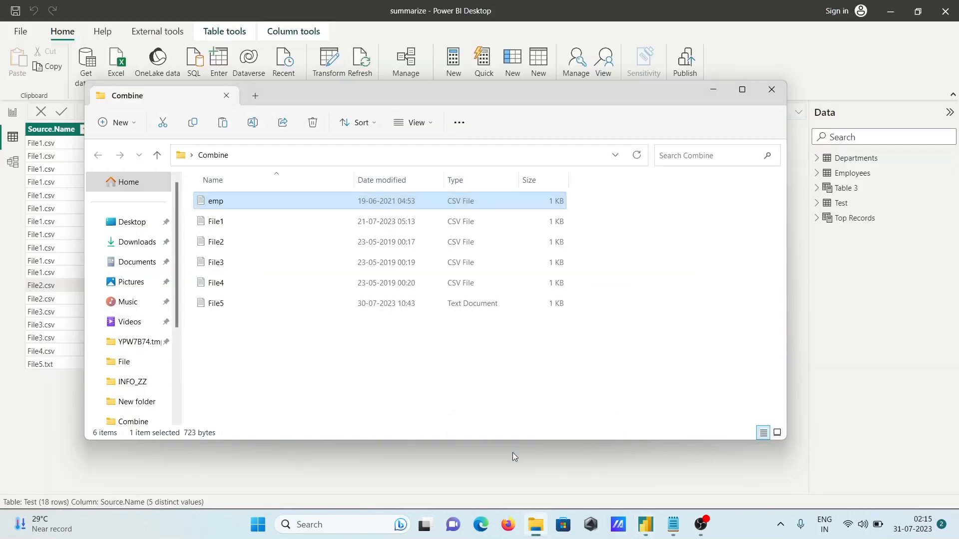
click(336, 158)
key(ctrl+c)
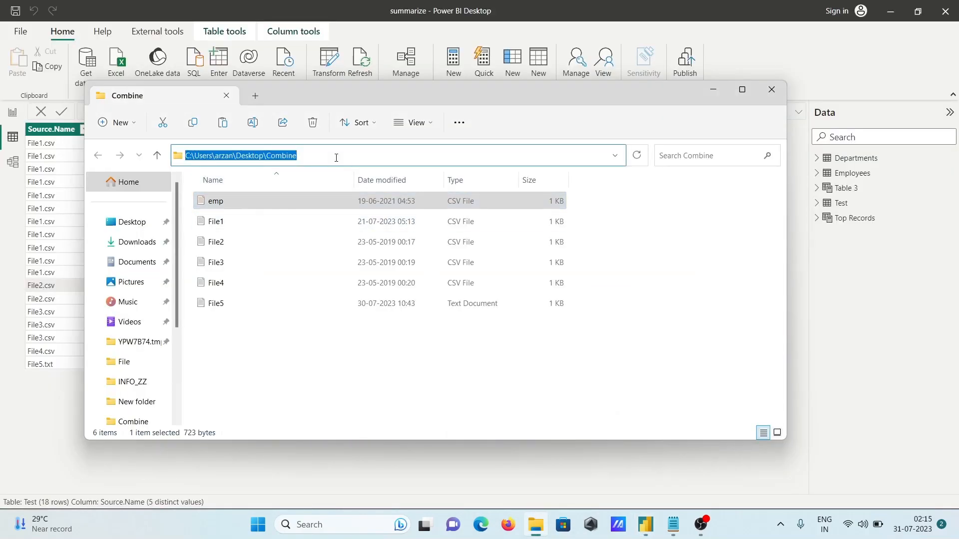
click(714, 89)
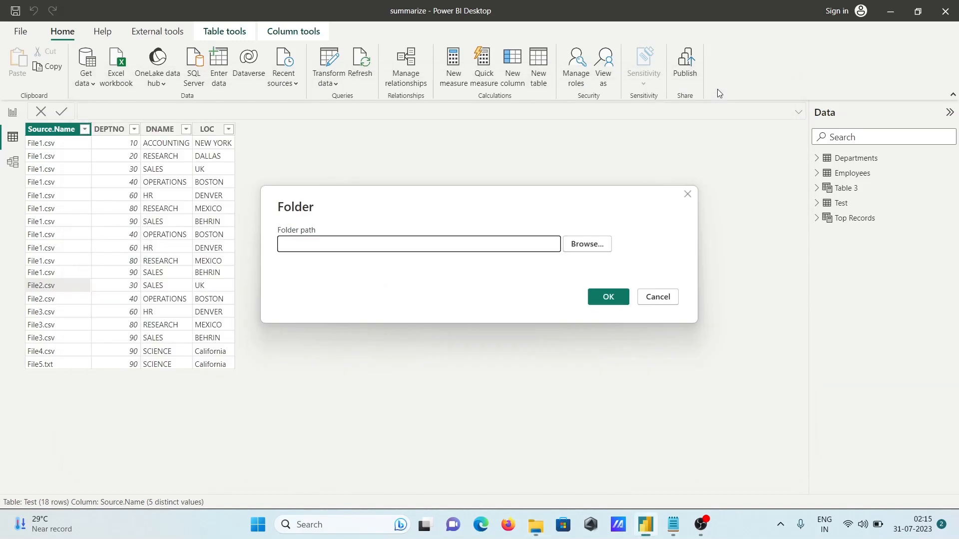
- Paste the copied Combine folder path as the source and choose Combine & Load for its files
click(343, 246)
key(ctrl+v)
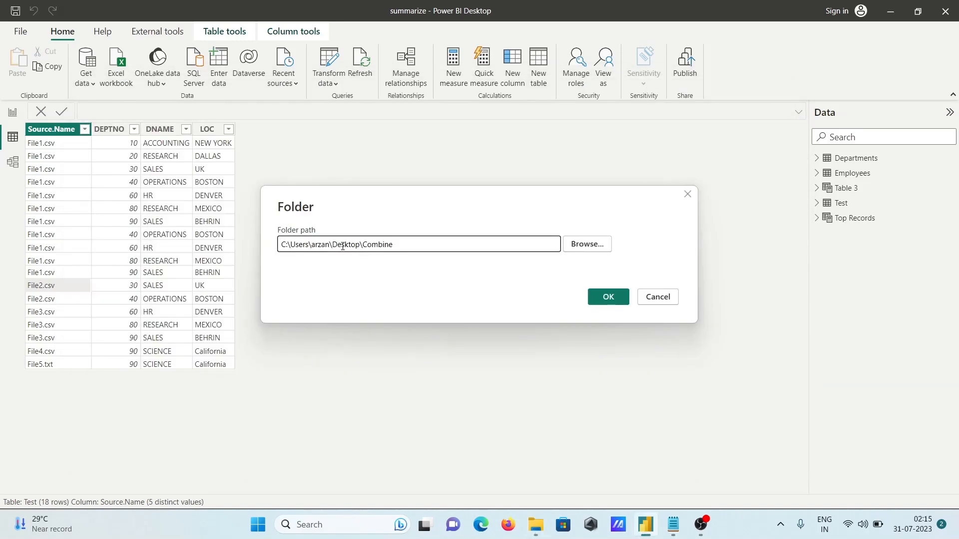
click(603, 298)
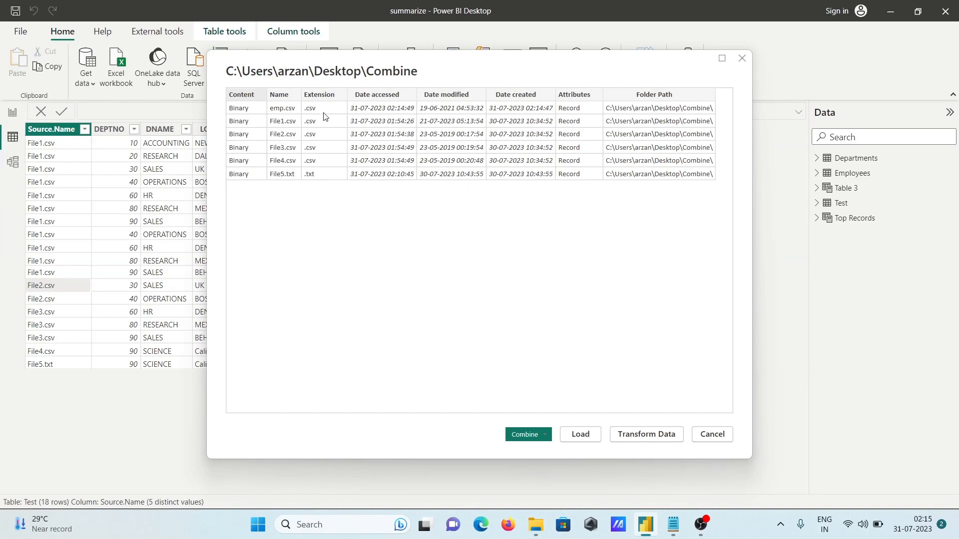
click(533, 435)
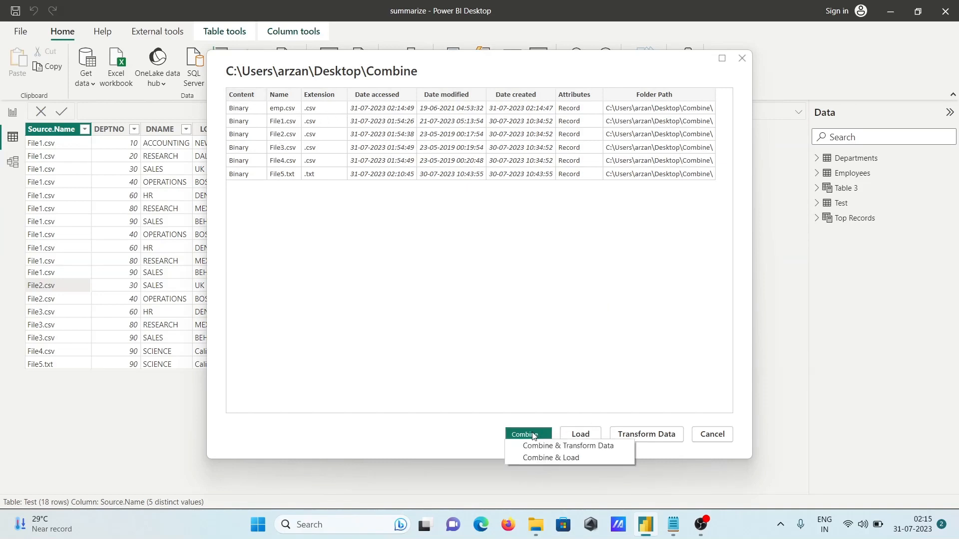
click(541, 457)
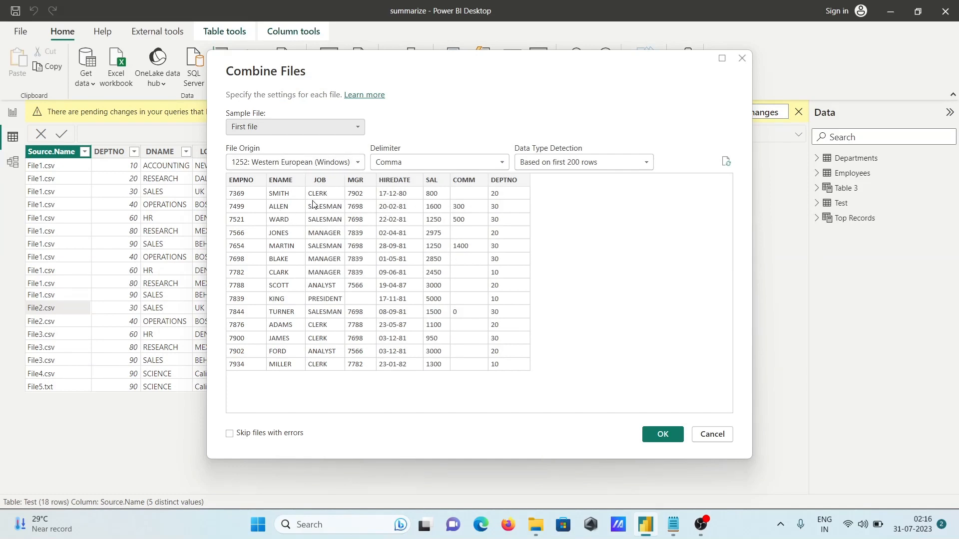
- Preview File5.txt as the sample file, and set the sample file back to First file
click(297, 128)
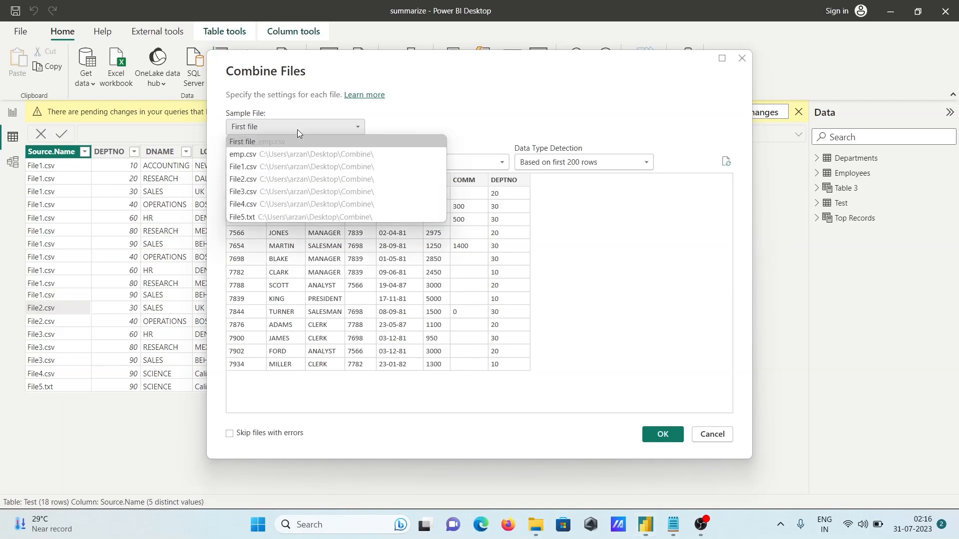
click(243, 214)
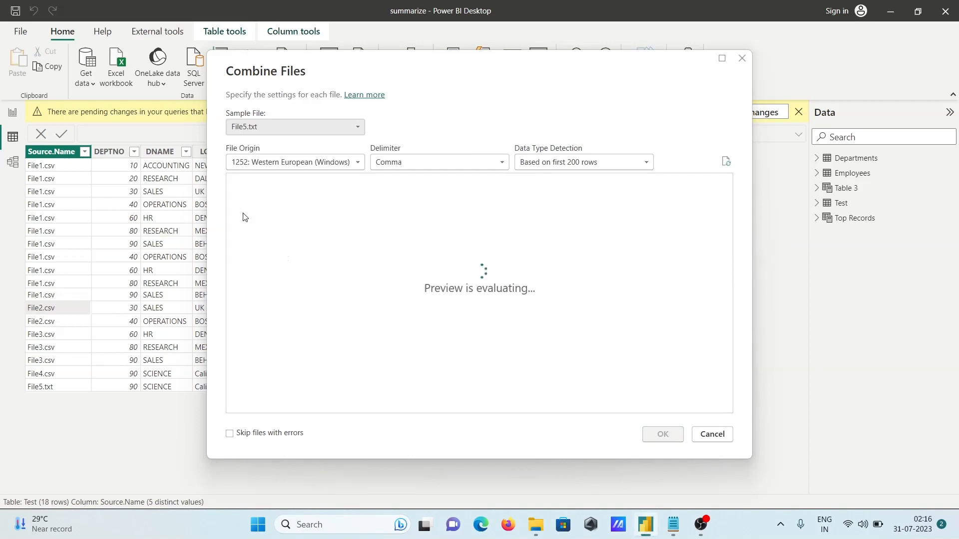
click(313, 127)
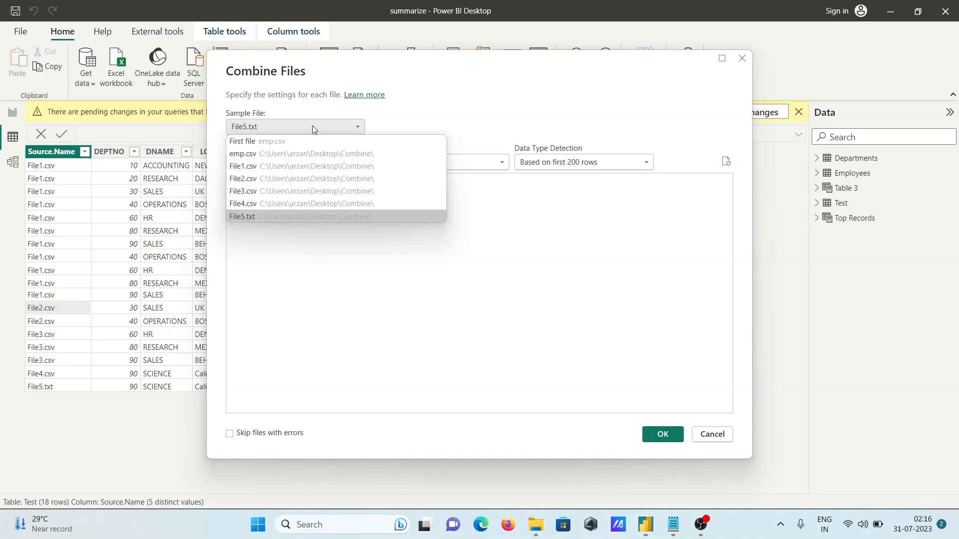
click(263, 140)
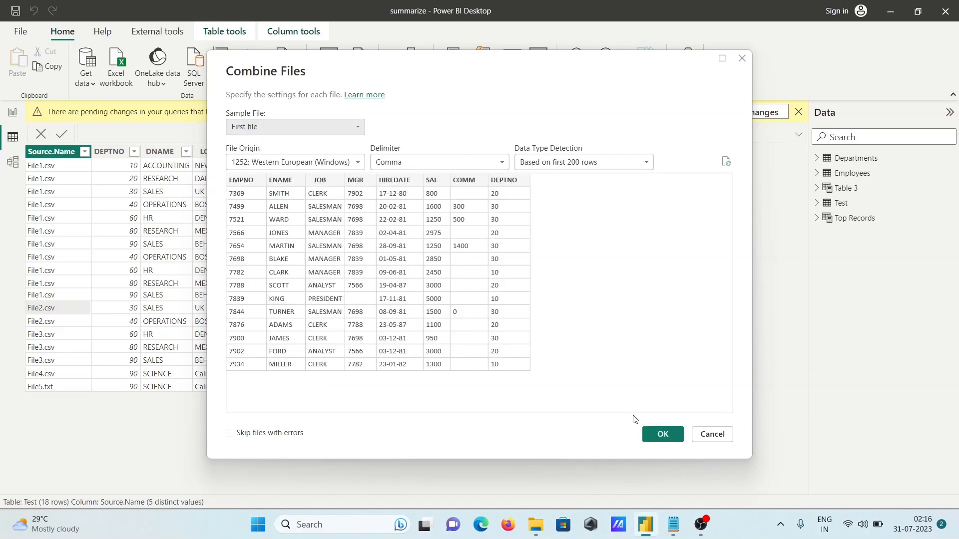
- Accept the combine settings with First file as the sample and load the Combine folder's files into the model
click(659, 440)
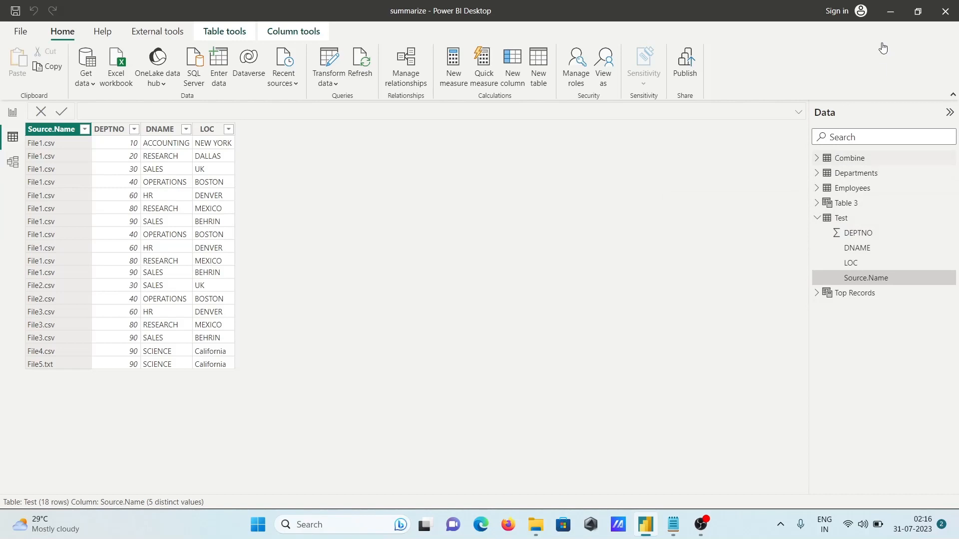
click(888, 12)
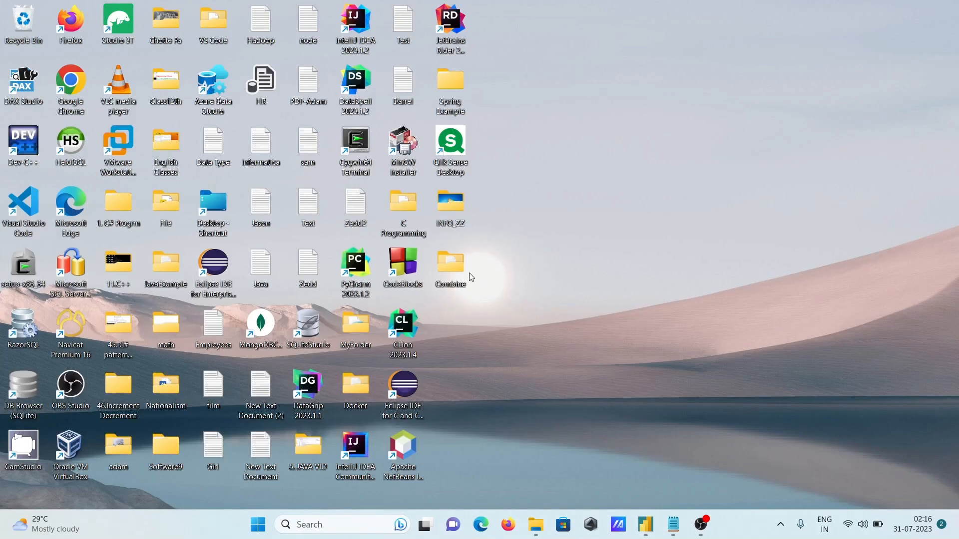
click(644, 533)
- Examine the rows and columns of the loaded Combine table through to the end, and compare them with the Test table
double_click(842, 158)
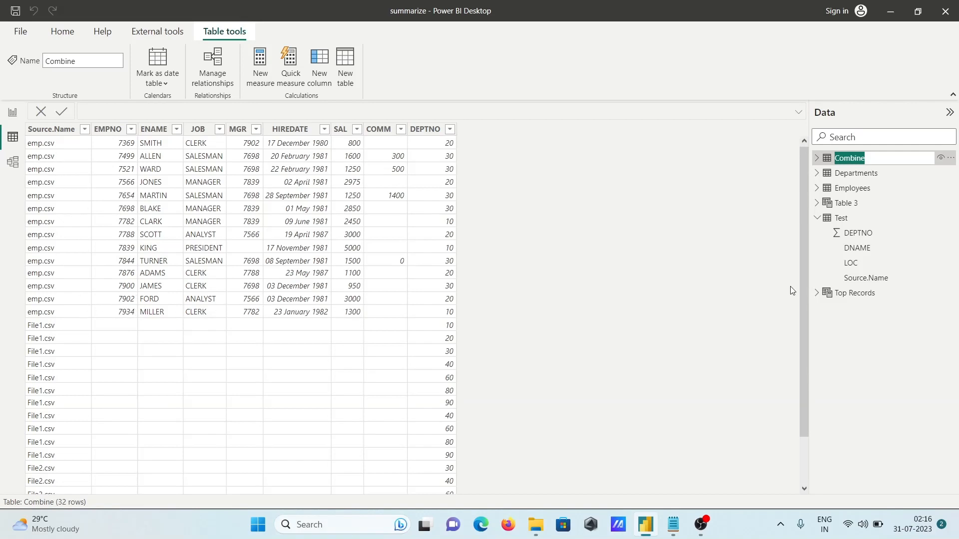
drag(802, 213, 806, 438)
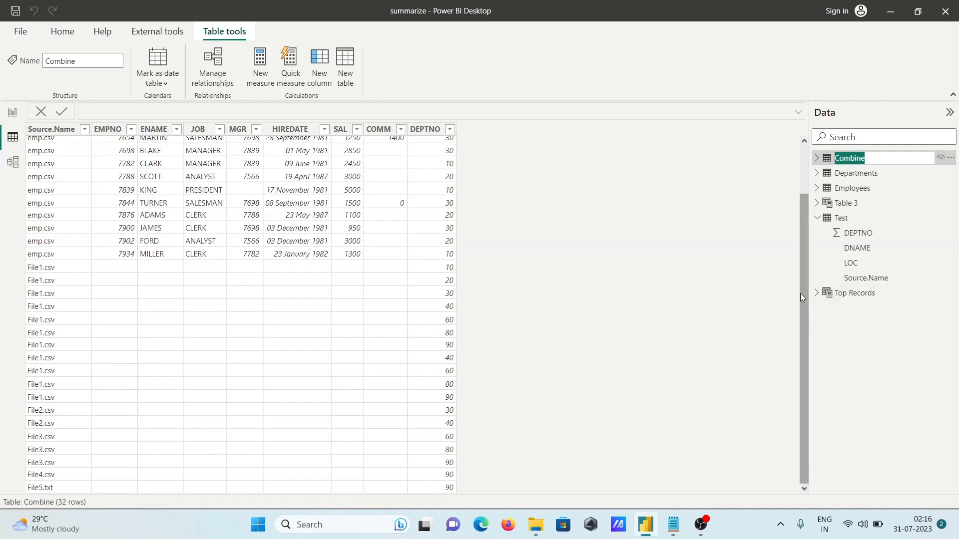
drag(800, 293, 780, 181)
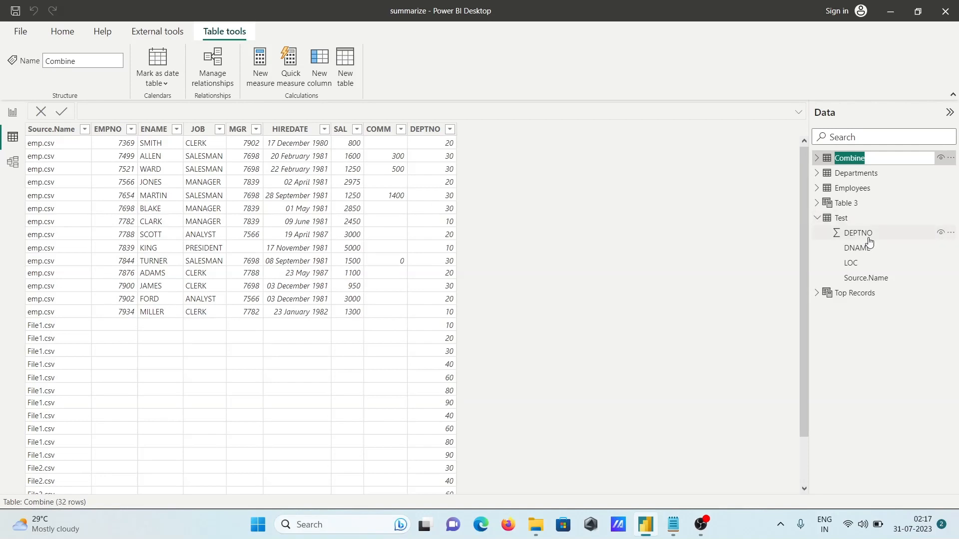
click(836, 219)
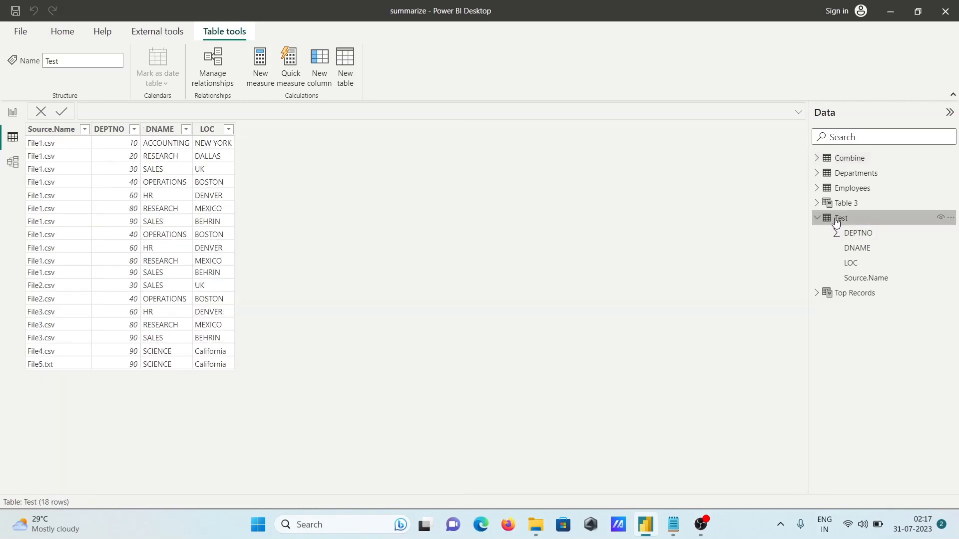